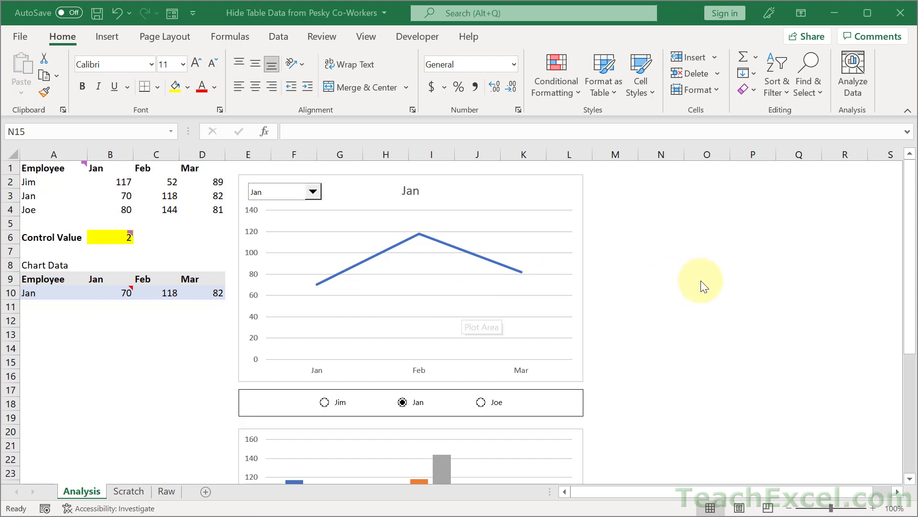
Open the Selection Pane listing the Analysis sheet's charts and controls.
scroll(703, 286, "down", 4)
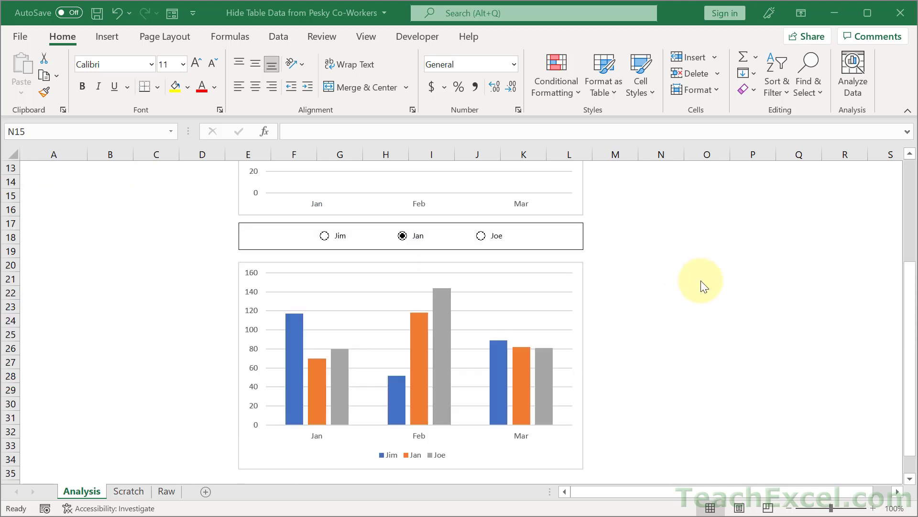
scroll(703, 286, "up", 4)
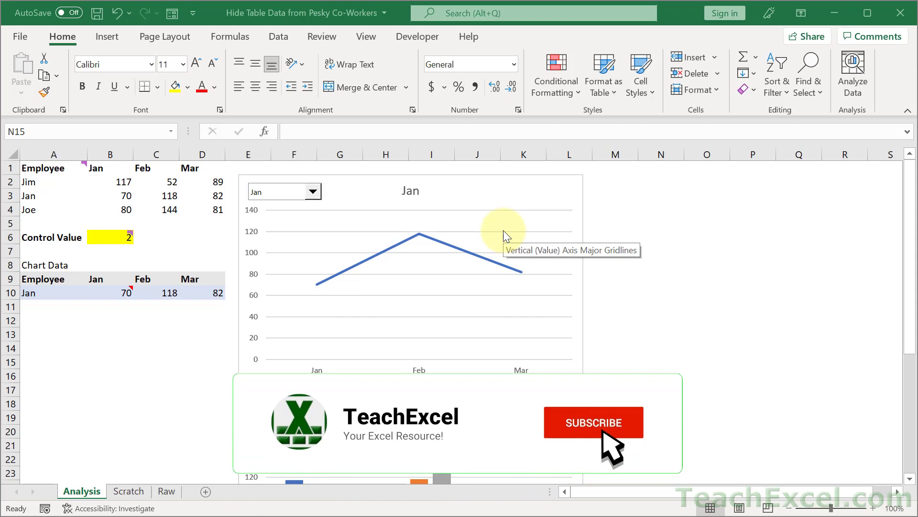
left_click(157, 39)
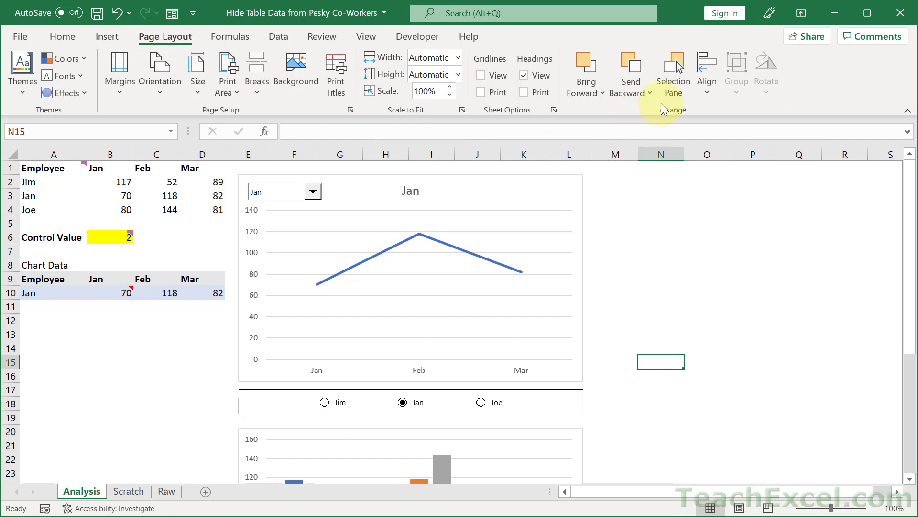
left_click(672, 81)
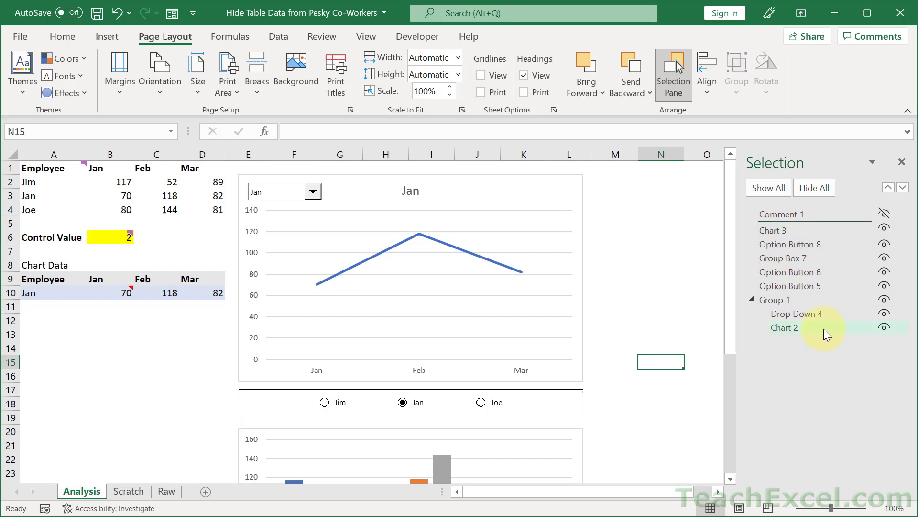
Hide Chart 3, toggle Chart 2 off and on, then hide Group 1.
scroll(638, 287, "down", 4)
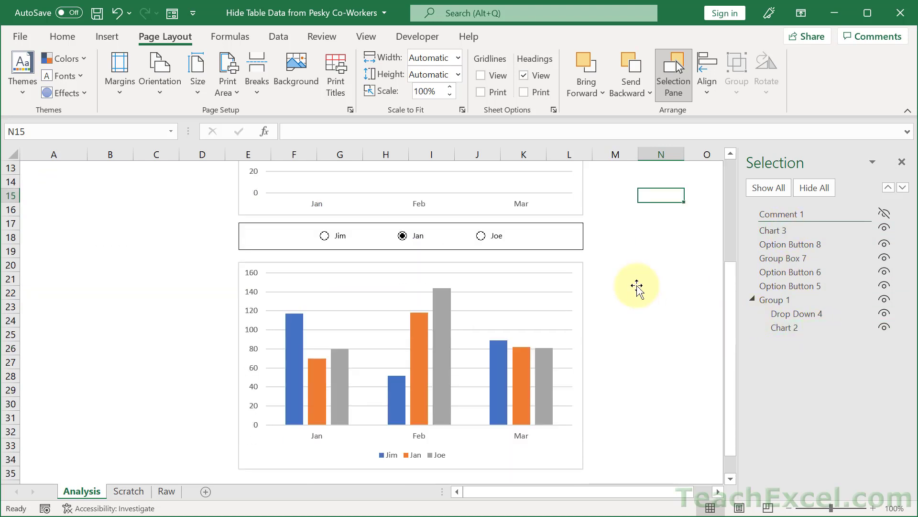
left_click(885, 228)
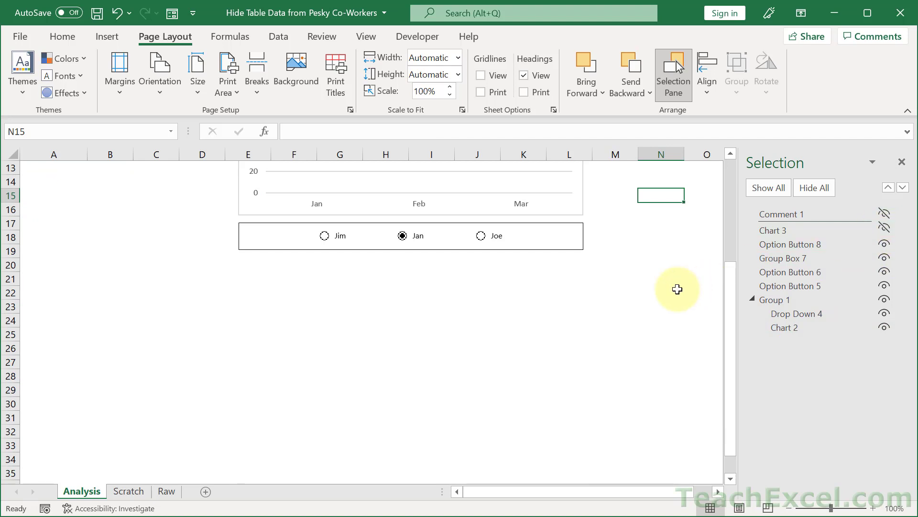
scroll(677, 289, "up", 3)
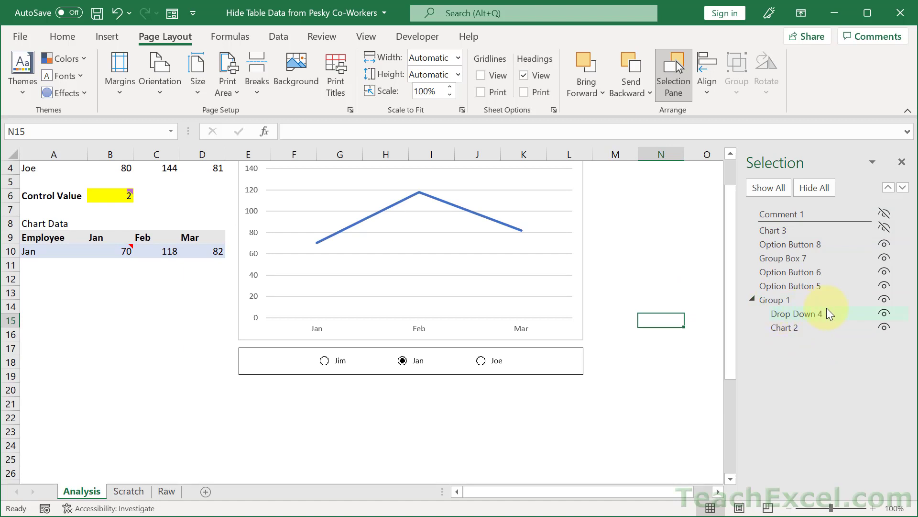
left_click(884, 327)
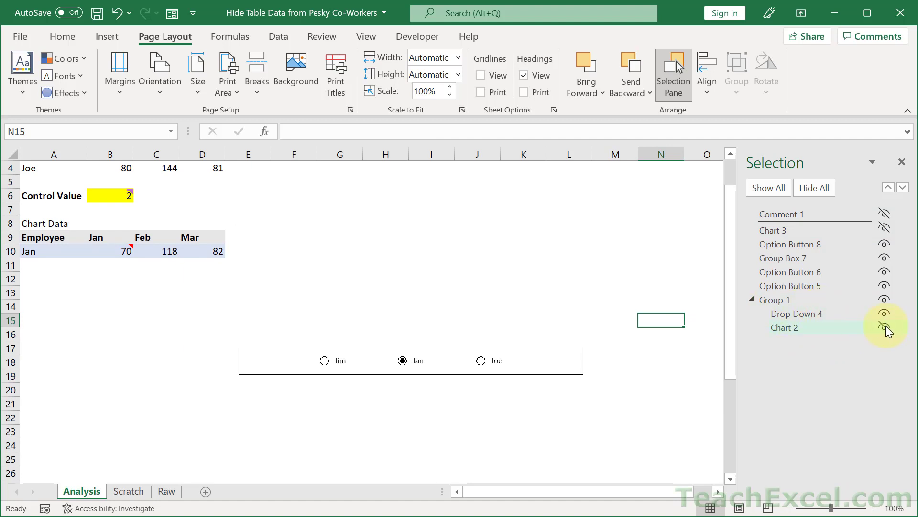
left_click(884, 327)
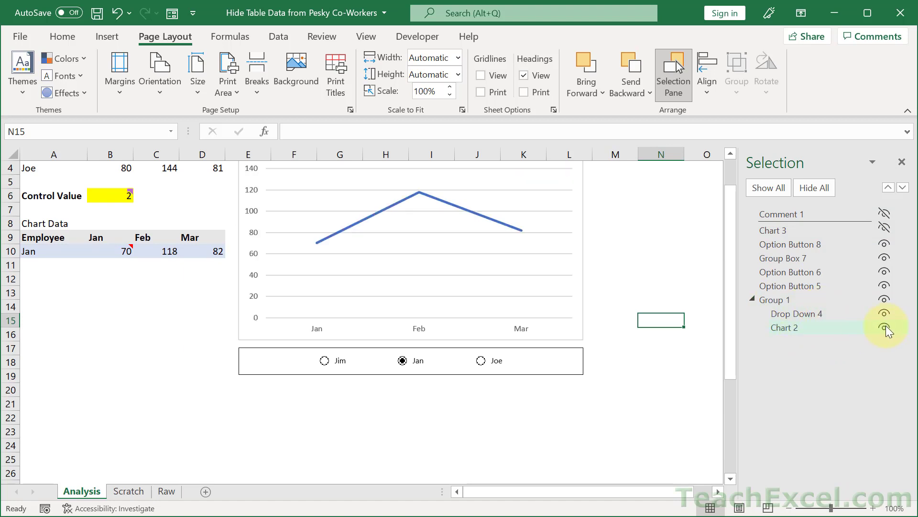
left_click(884, 299)
Toggle Group 1 and Chart 3 back on so both charts and the dropdown show.
scroll(687, 263, "up", 1)
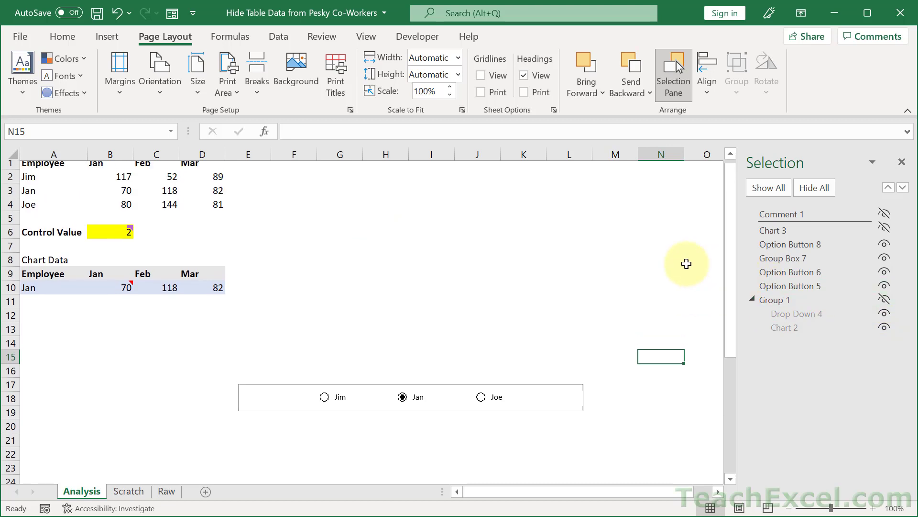
left_click(885, 299)
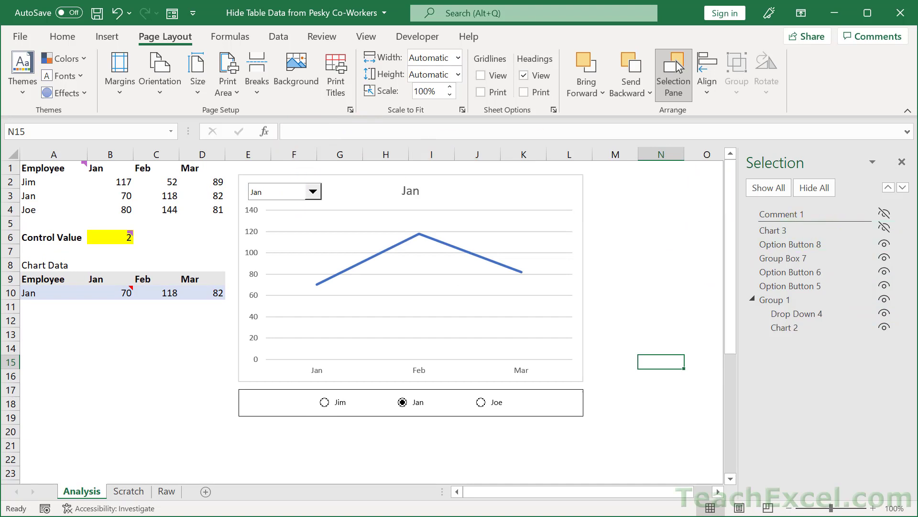
left_click(882, 301)
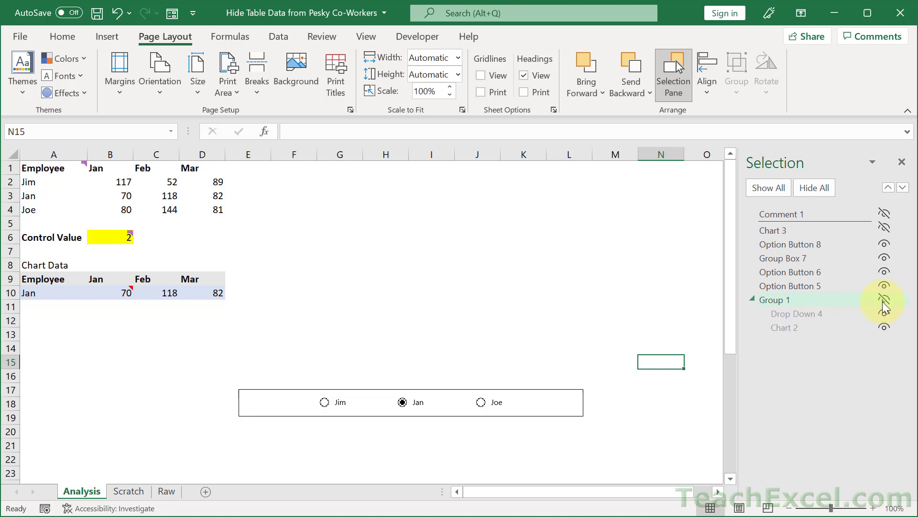
left_click(885, 230)
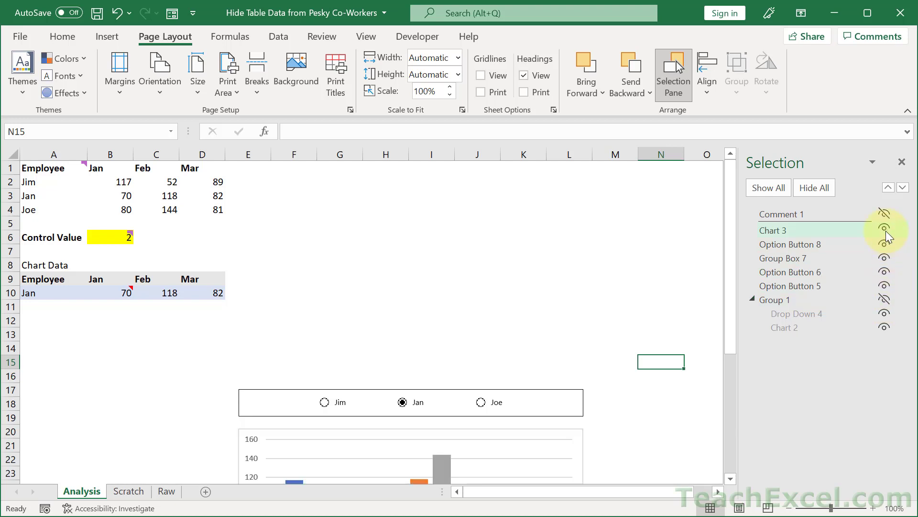
left_click(885, 300)
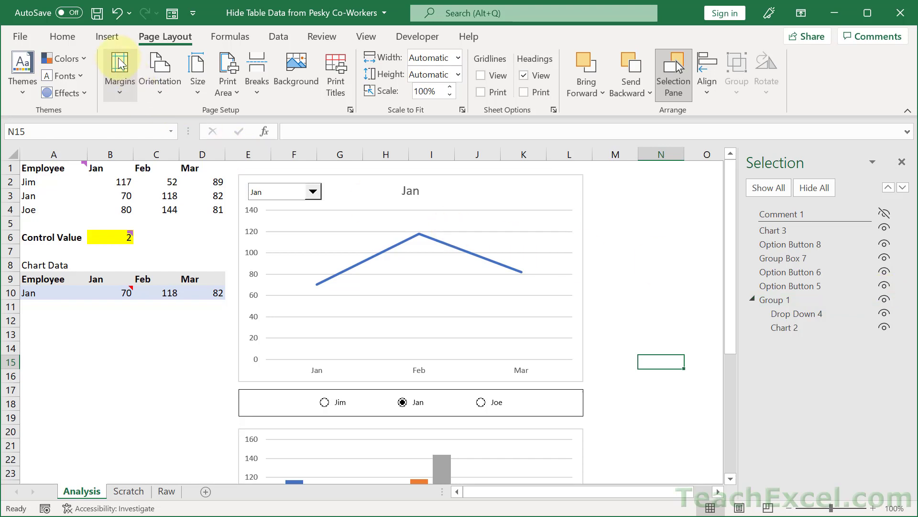
Hide all sheet objects, then show all so every object, including the comment, is visible.
left_click(106, 43)
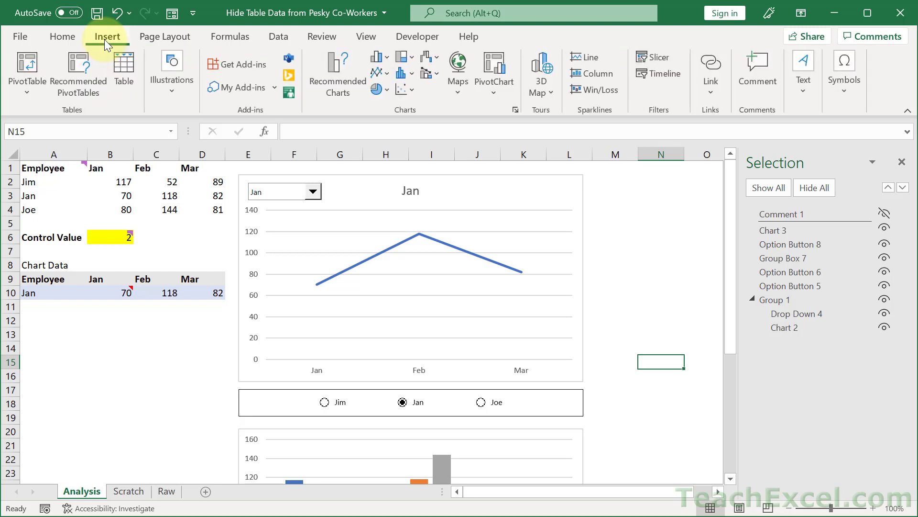
left_click(168, 73)
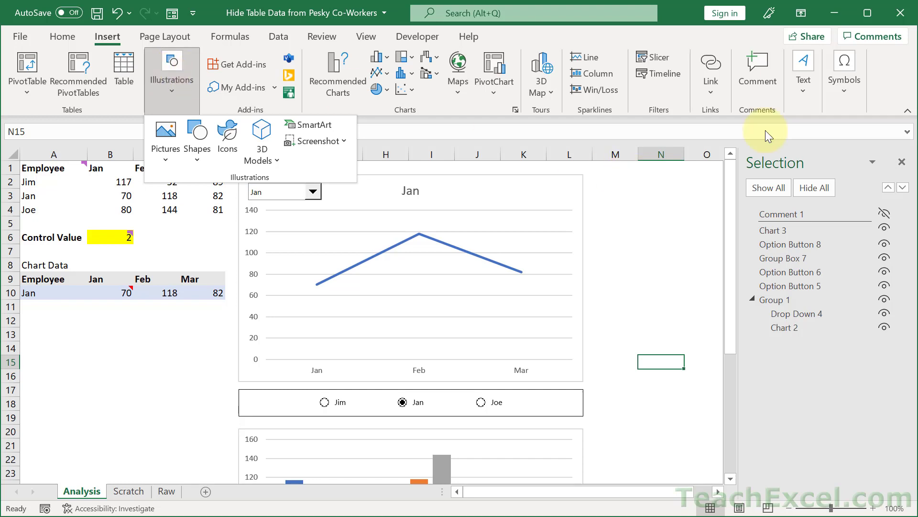
left_click(814, 188)
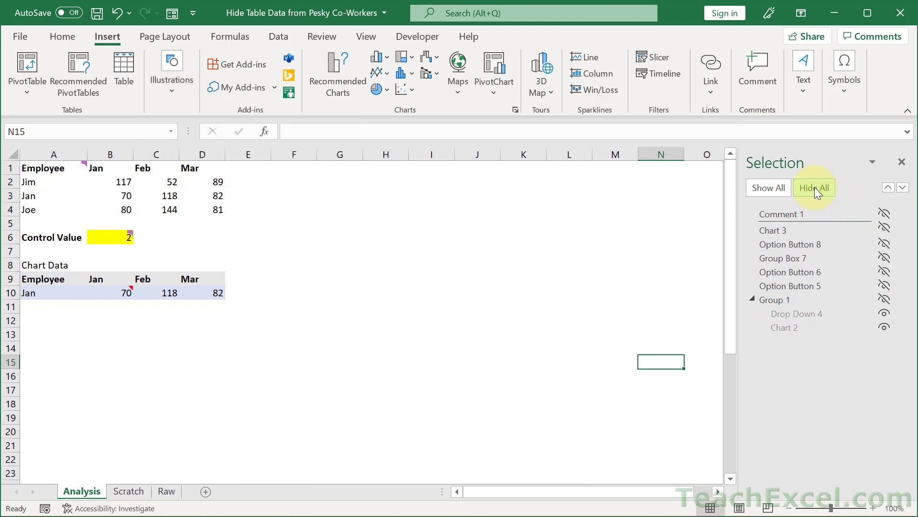
left_click(768, 187)
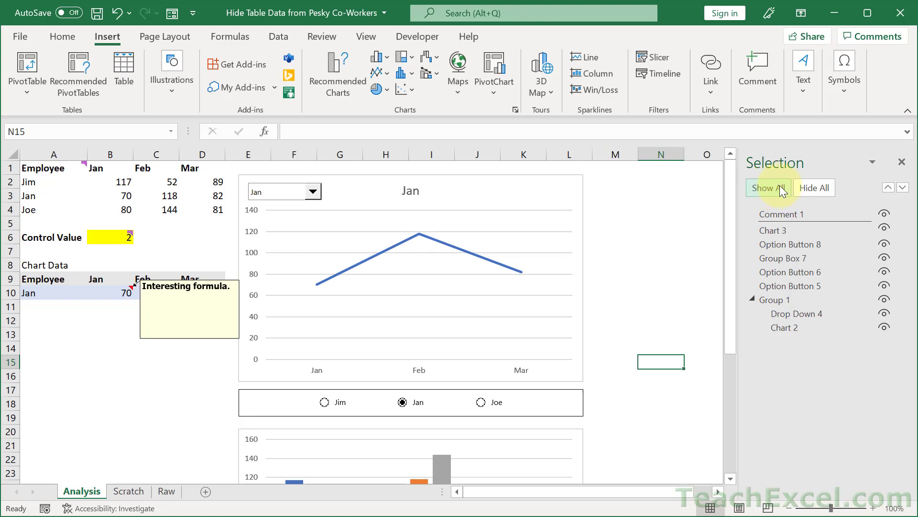
left_click(163, 41)
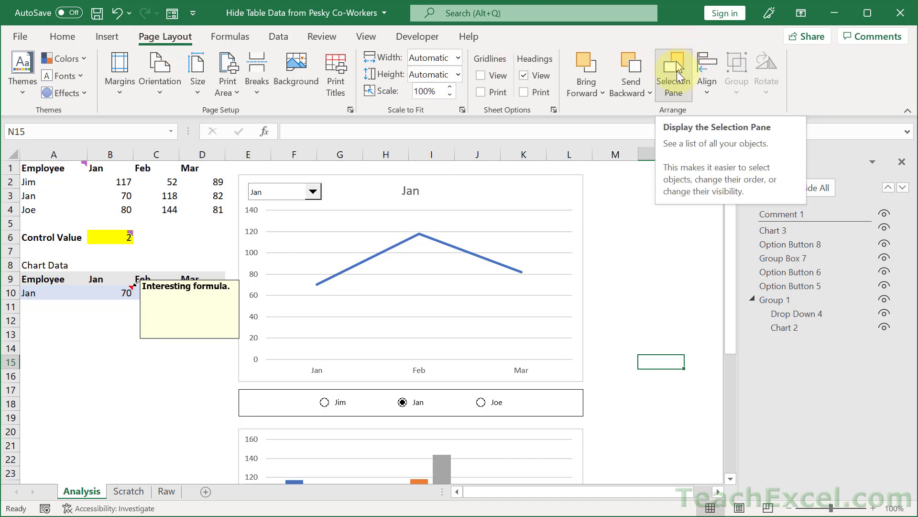
Close the Selection pane and briefly visit the Raw sheet before returning to Analysis.
left_click(902, 162)
left_click(591, 226)
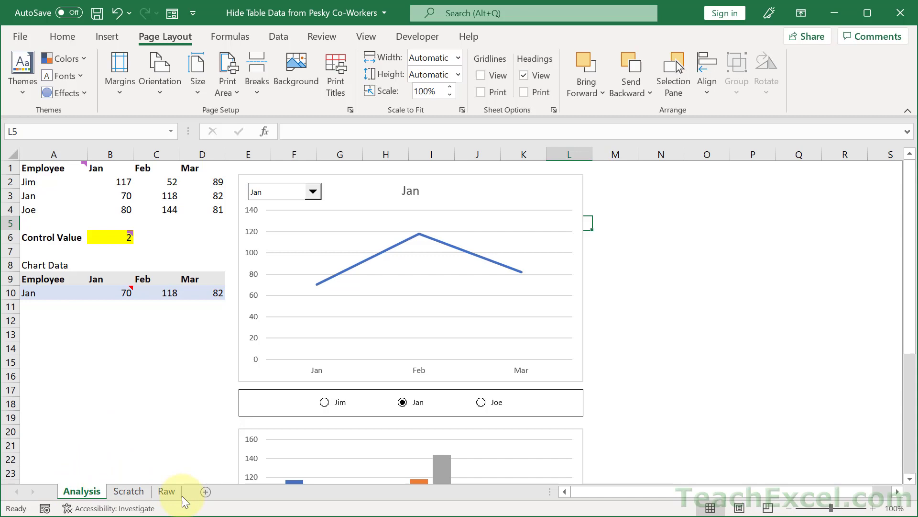
left_click(167, 490)
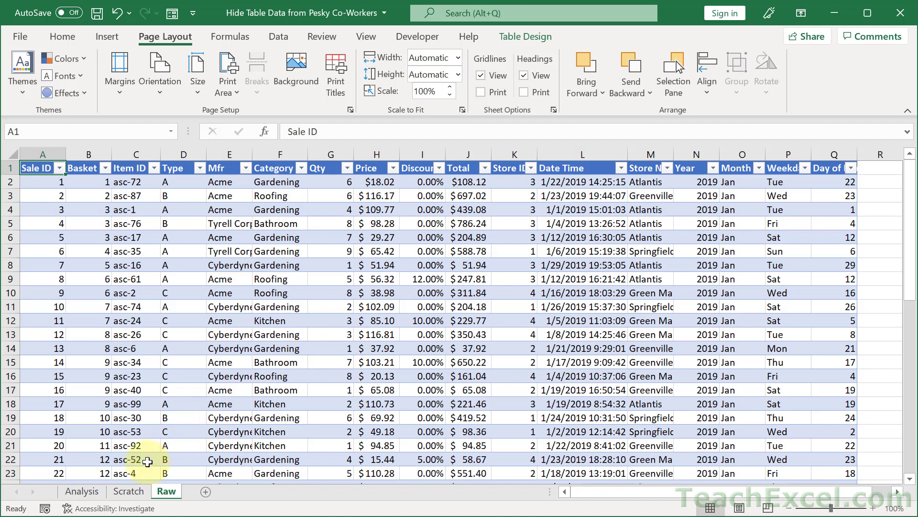
left_click(77, 493)
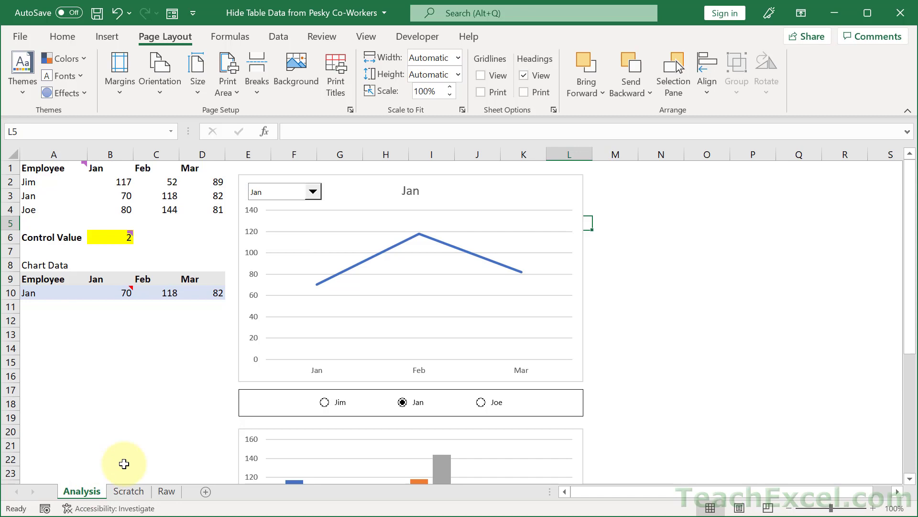
Group the Scratch sheet with Analysis, after trial selections including Raw.
left_click(128, 490, "ctrl")
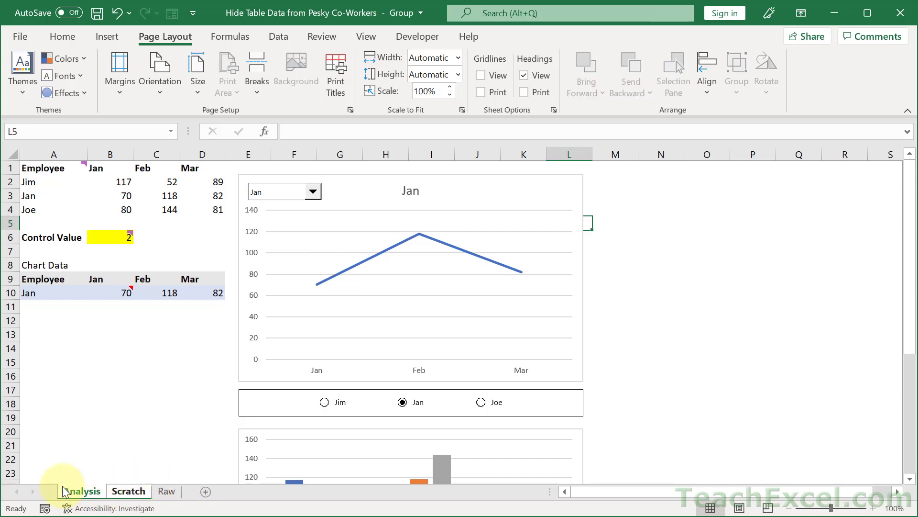
left_click(172, 492, "ctrl")
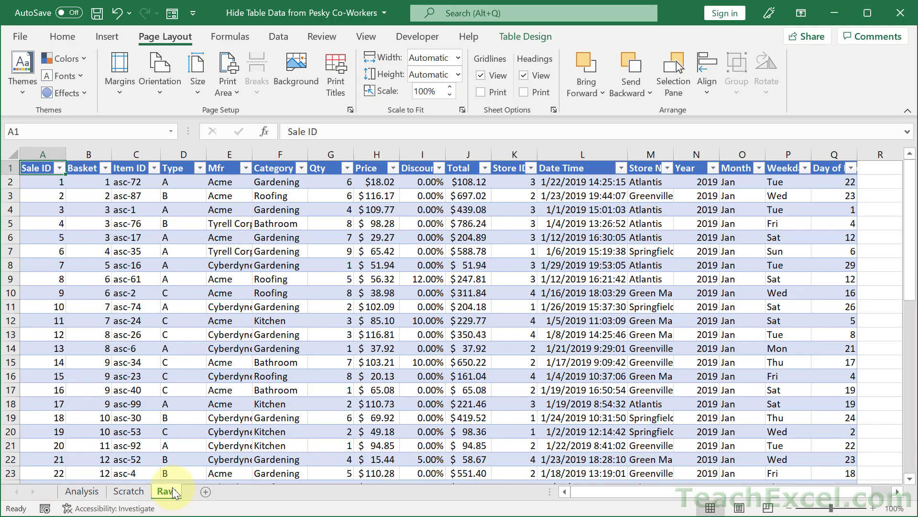
left_click(79, 493, "ctrl")
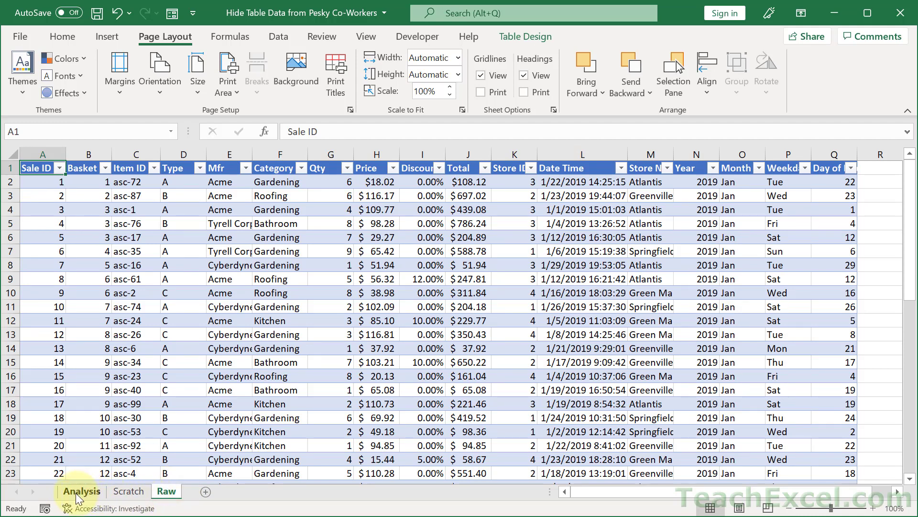
left_click(79, 492, "shift")
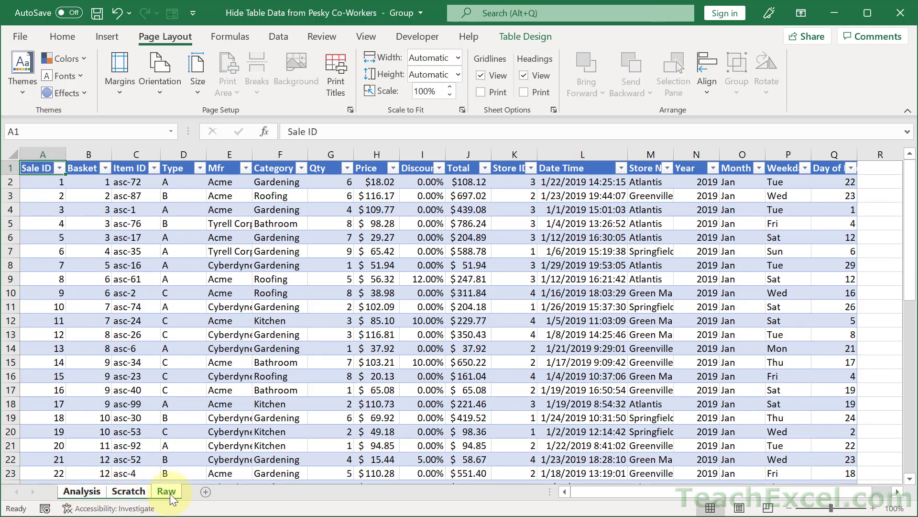
left_click(91, 490)
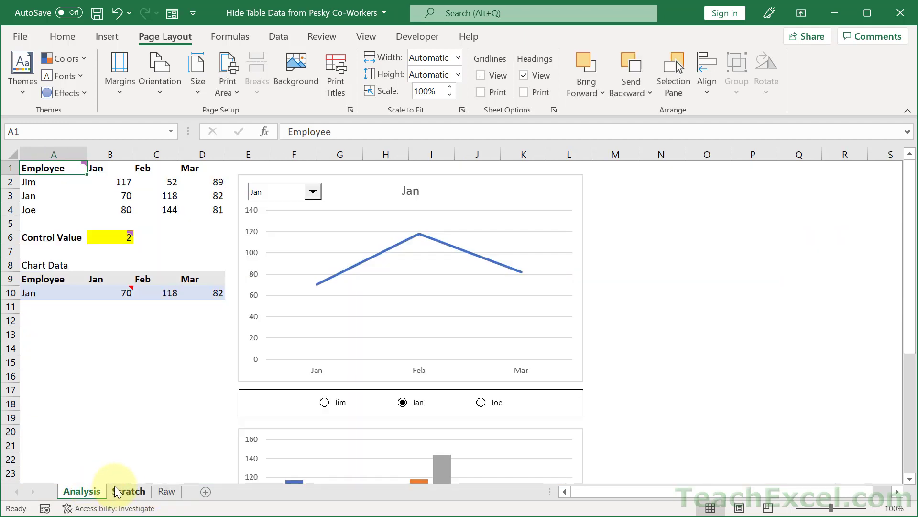
left_click(124, 489, "ctrl")
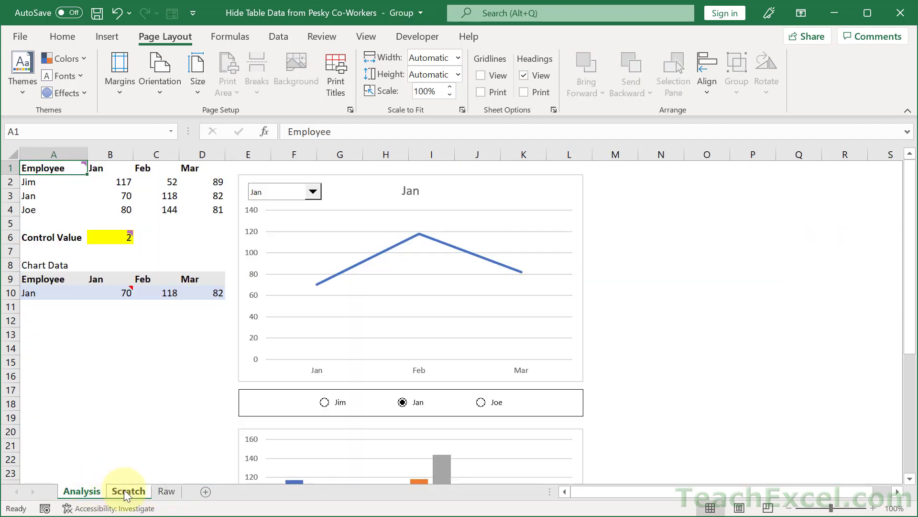
Hide the grouped Analysis and Scratch sheets, then unhide both from the Unhide list.
right_click(83, 495)
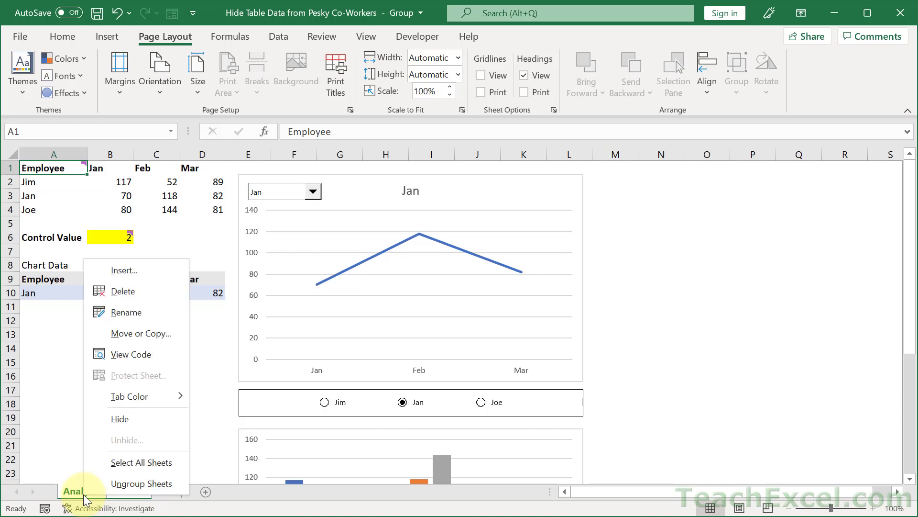
left_click(155, 413)
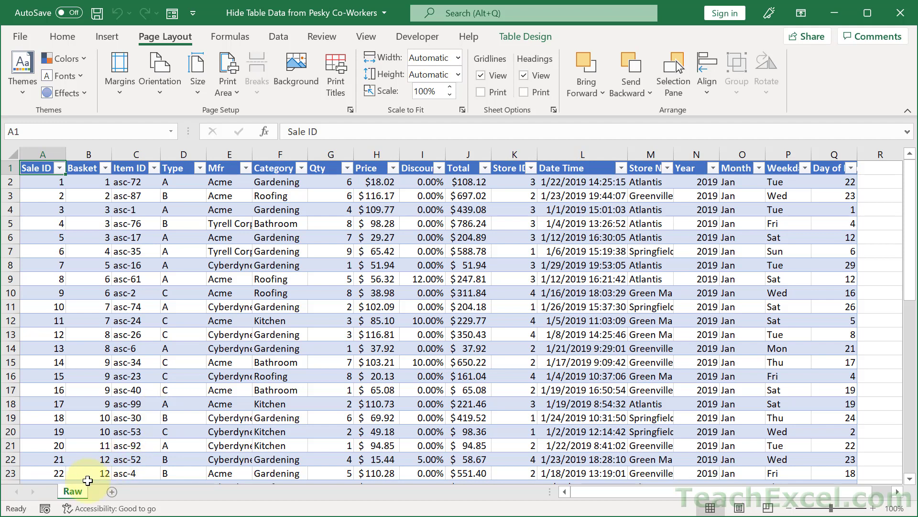
right_click(73, 495)
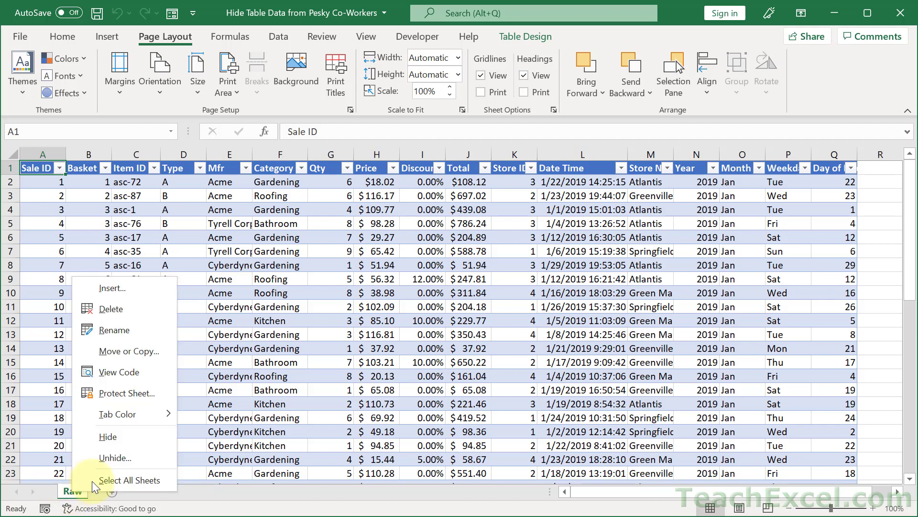
left_click(122, 451)
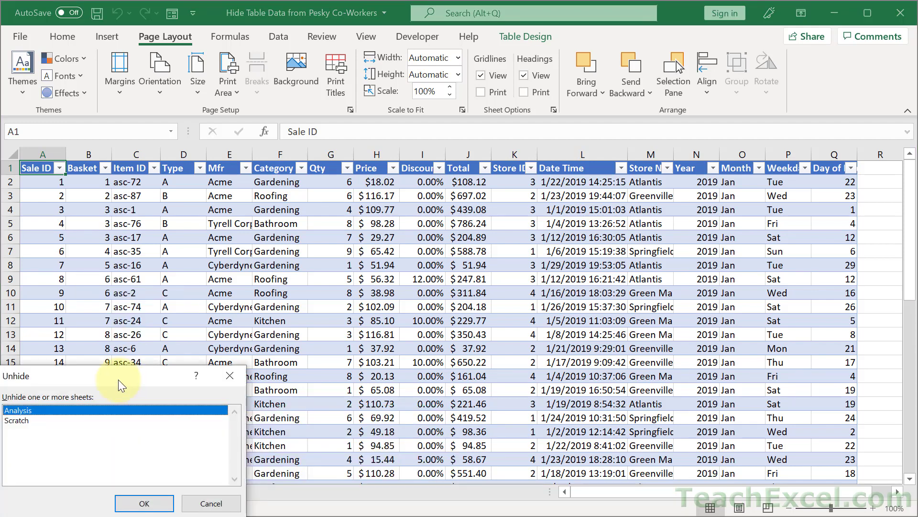
left_click_drag(119, 380, 176, 347)
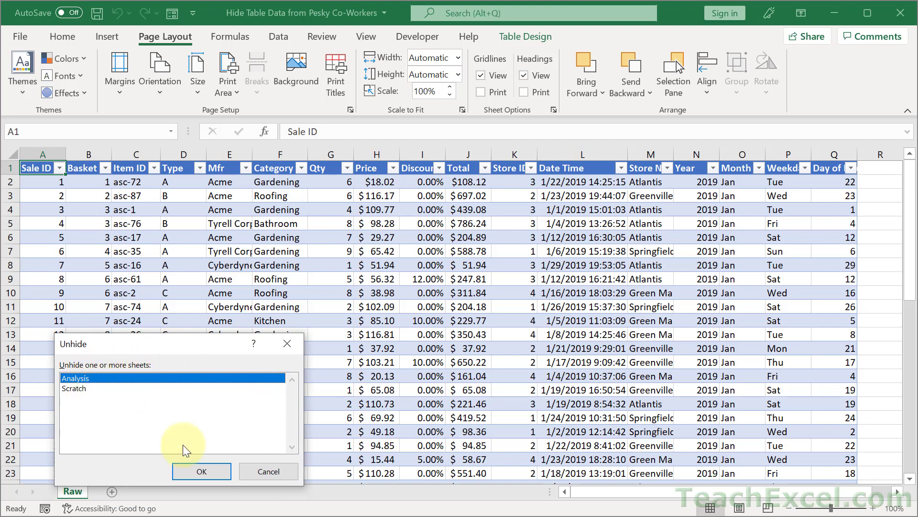
left_click(79, 390, "ctrl")
left_click(190, 472)
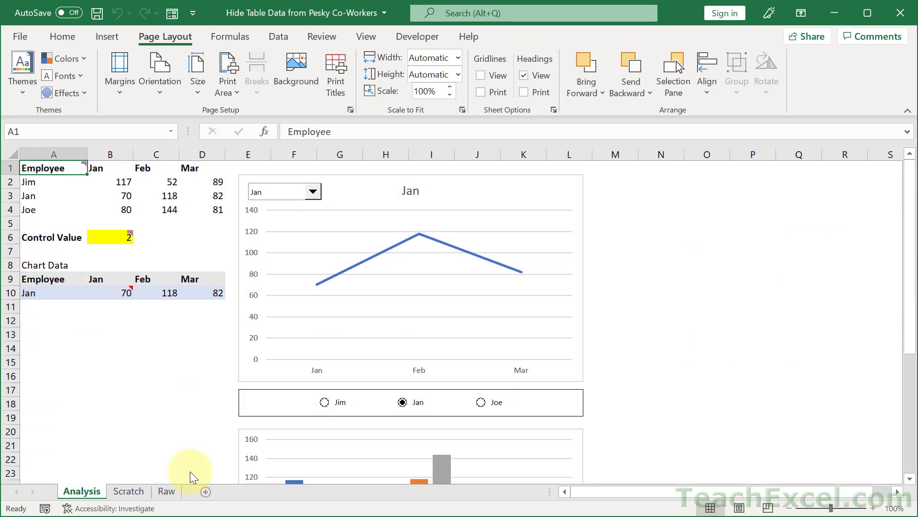
Group Scratch with Analysis and hide both, leaving only Raw visible.
left_click(132, 492, "ctrl")
right_click(132, 492)
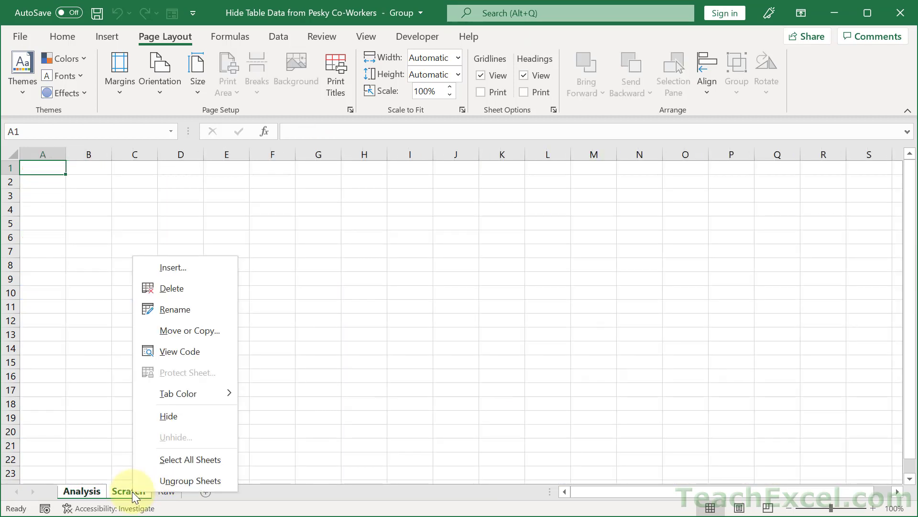
left_click(168, 412)
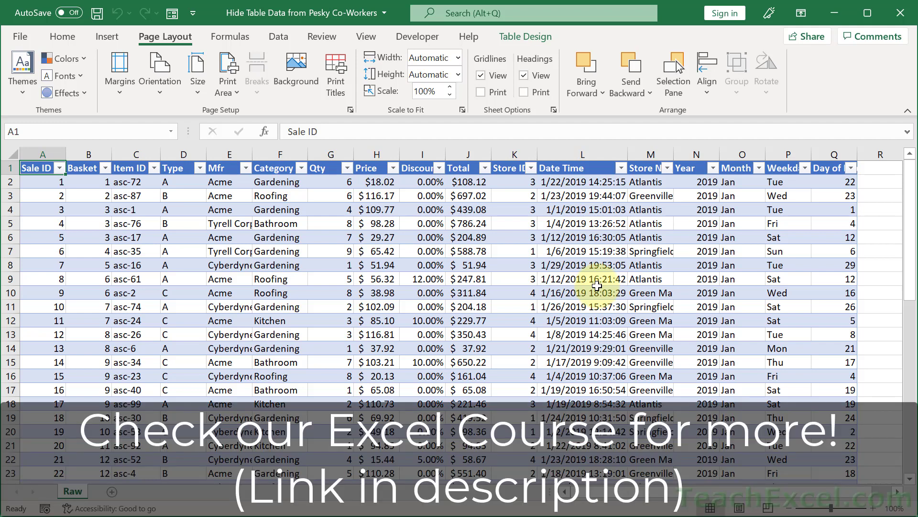
left_click_drag(692, 154, 832, 154)
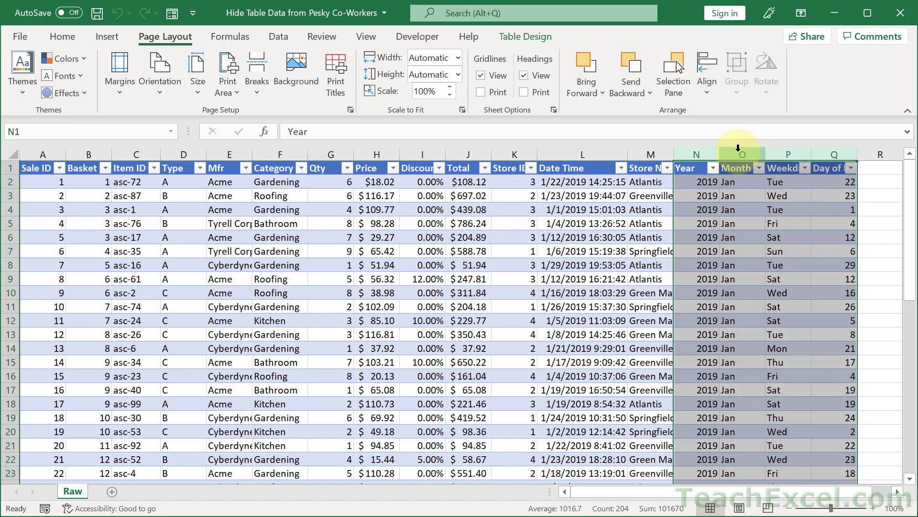
right_click(738, 148)
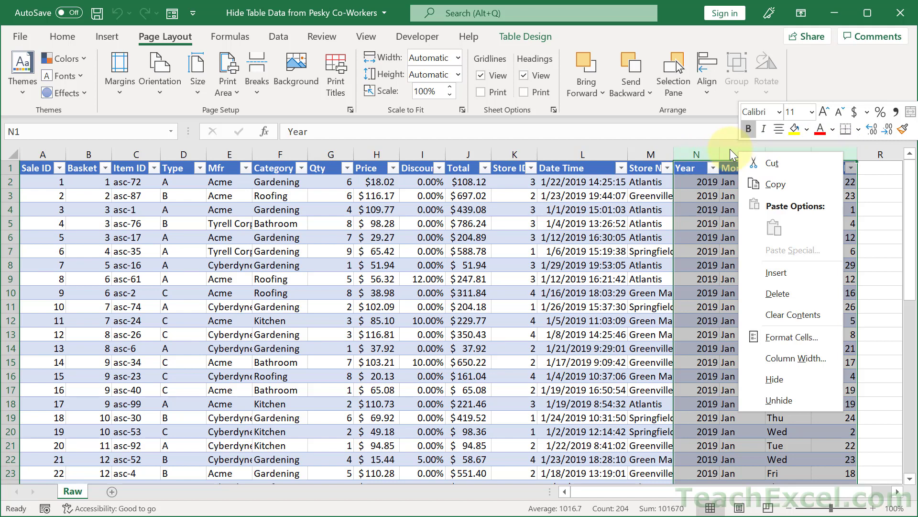
left_click(786, 378)
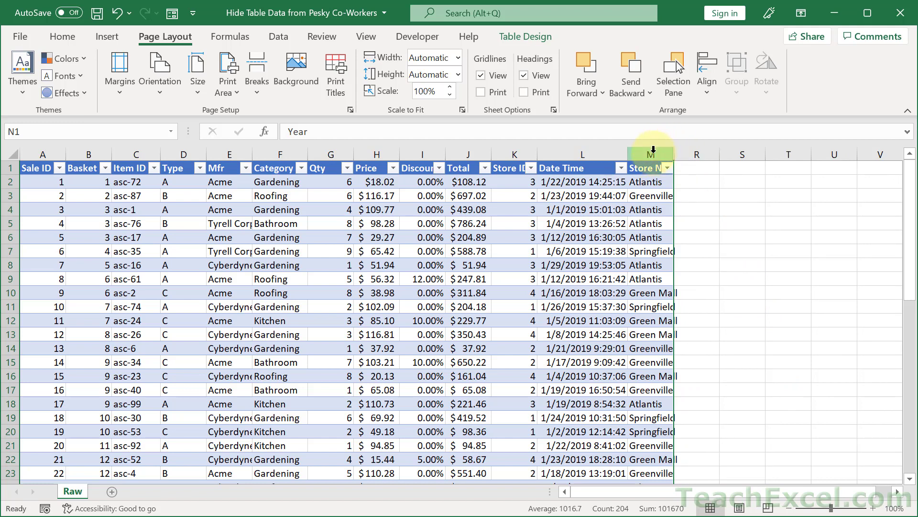
left_click_drag(651, 152, 697, 151)
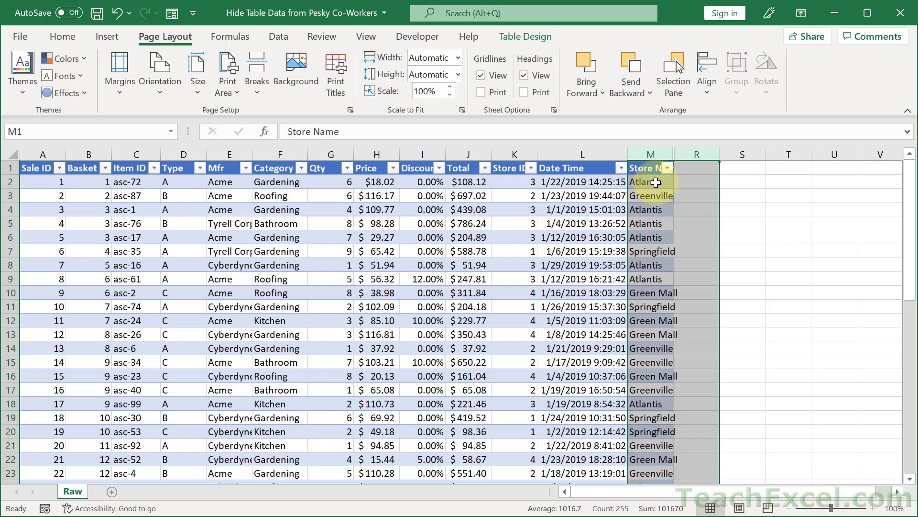
right_click(687, 148)
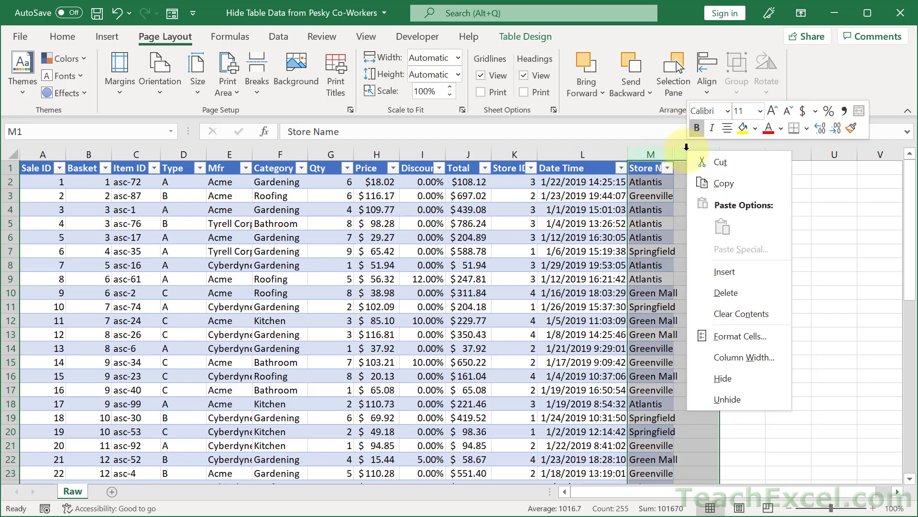
left_click(738, 397)
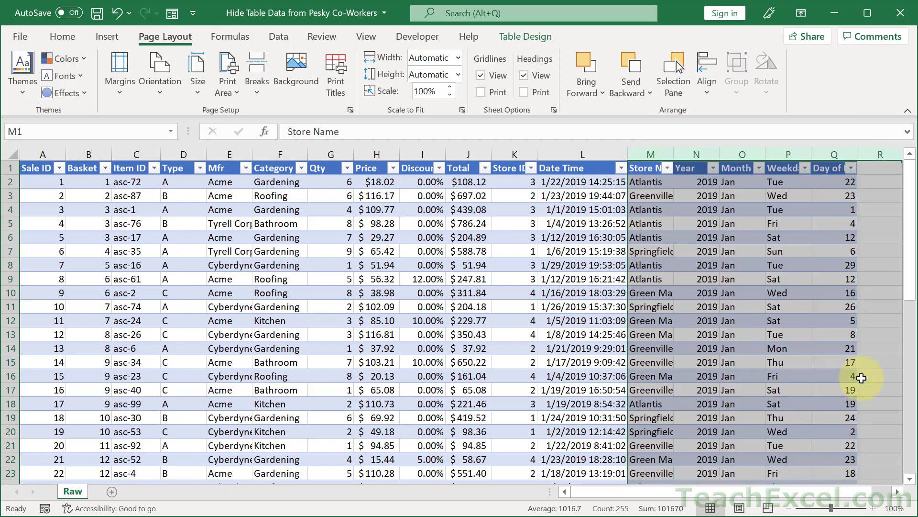
left_click(872, 380)
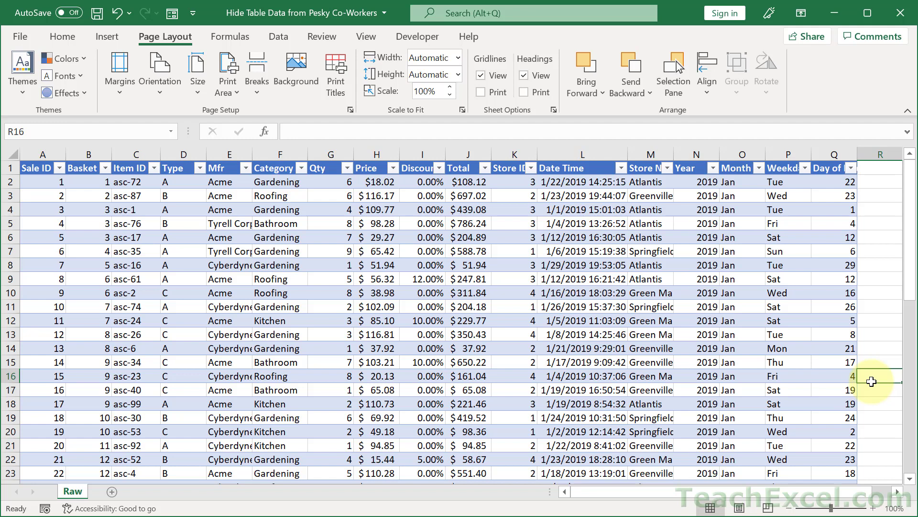
Hide columns N–Q (Year, Month, Weekday, Day of Month) and widen Store Name column M.
left_click_drag(832, 154, 697, 154)
right_click(697, 154)
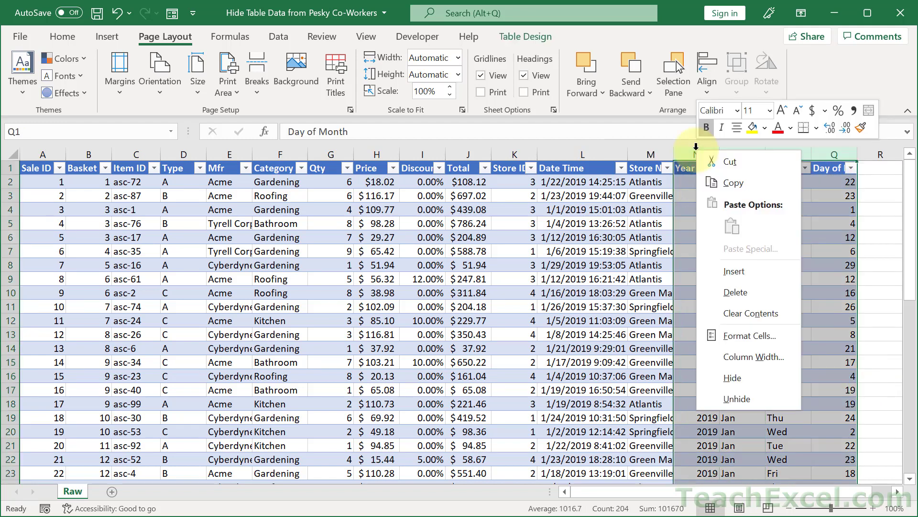
left_click(762, 379)
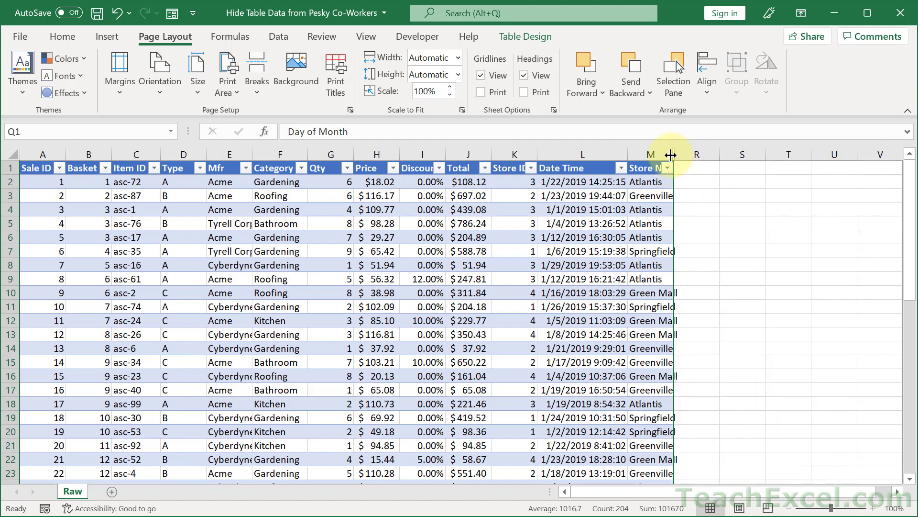
left_click_drag(671, 155, 684, 155)
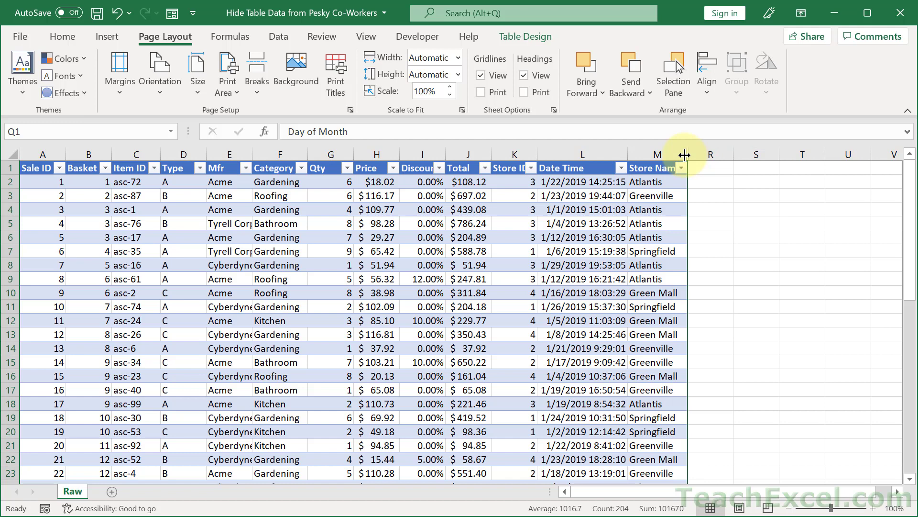
Hide Store ID column K and scroll through the table to check it.
left_click(514, 155)
right_click(516, 155)
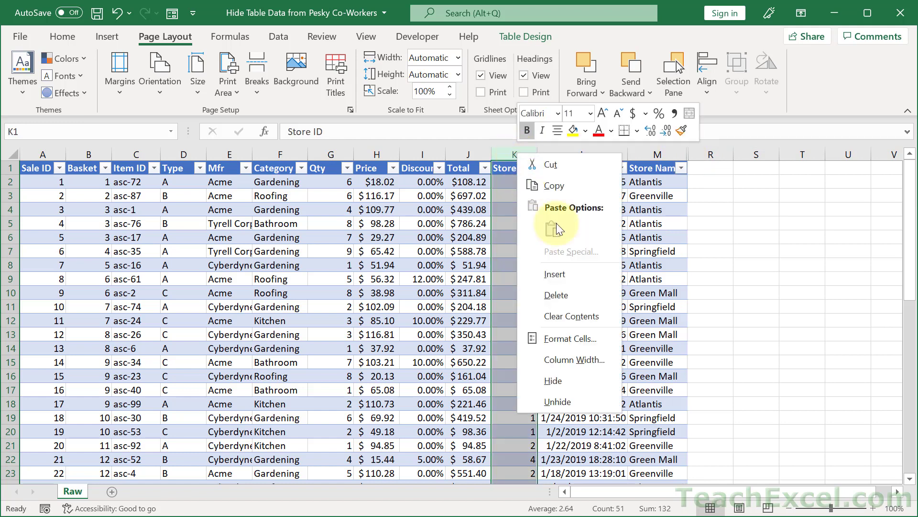
left_click(576, 380)
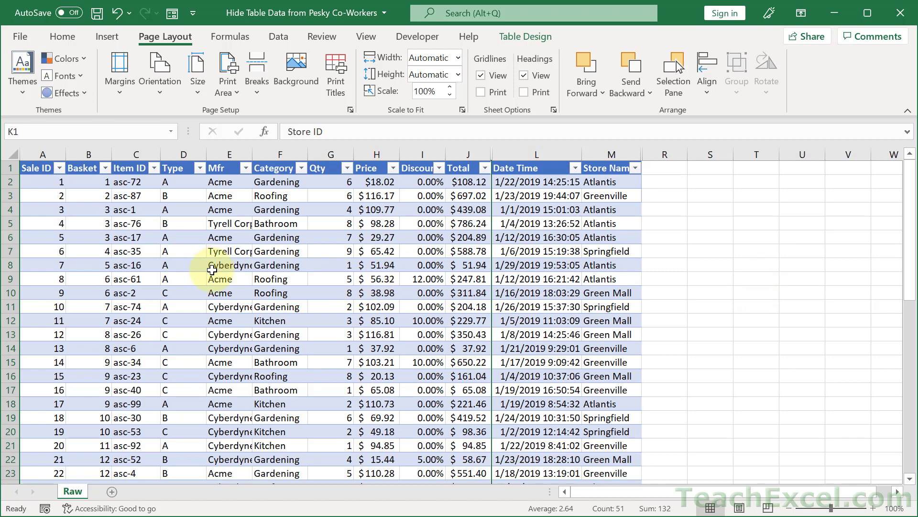
scroll(213, 269, "down", 2)
scroll(213, 269, "down", 4)
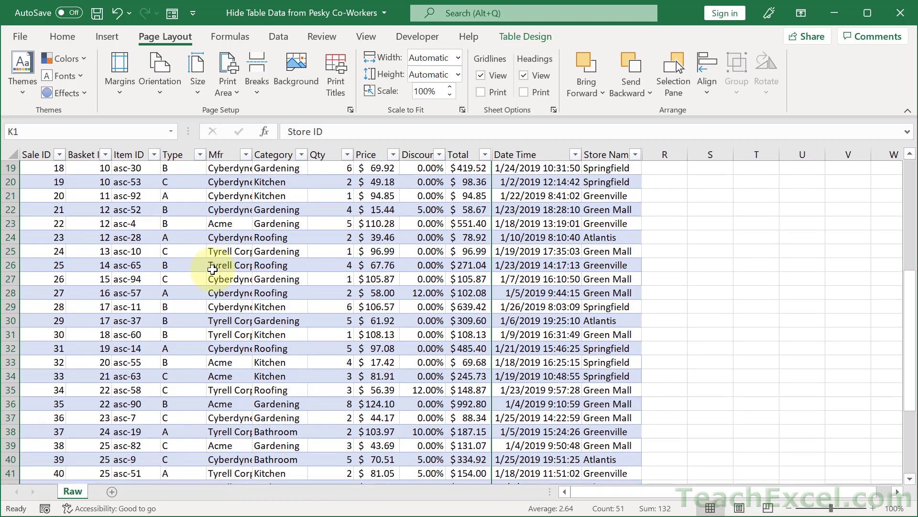
scroll(212, 270, "down", 3)
scroll(212, 270, "up", 4)
scroll(212, 269, "up", 5)
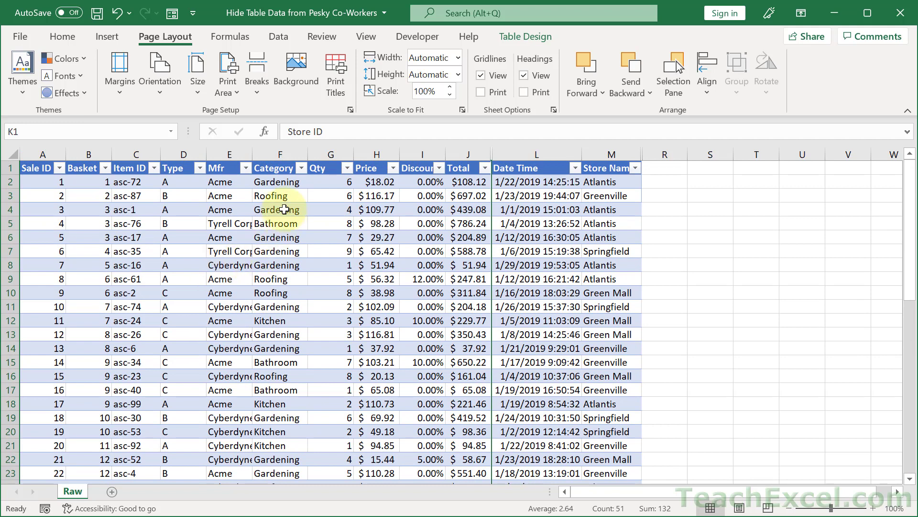
Filter the Mfr column to Acme only, showing 20 of 50 records.
left_click(245, 167)
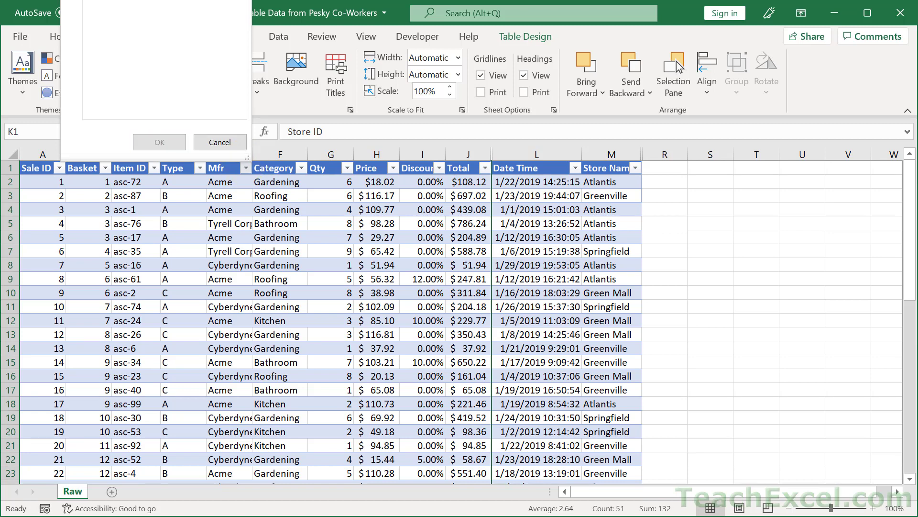
left_click(159, 142)
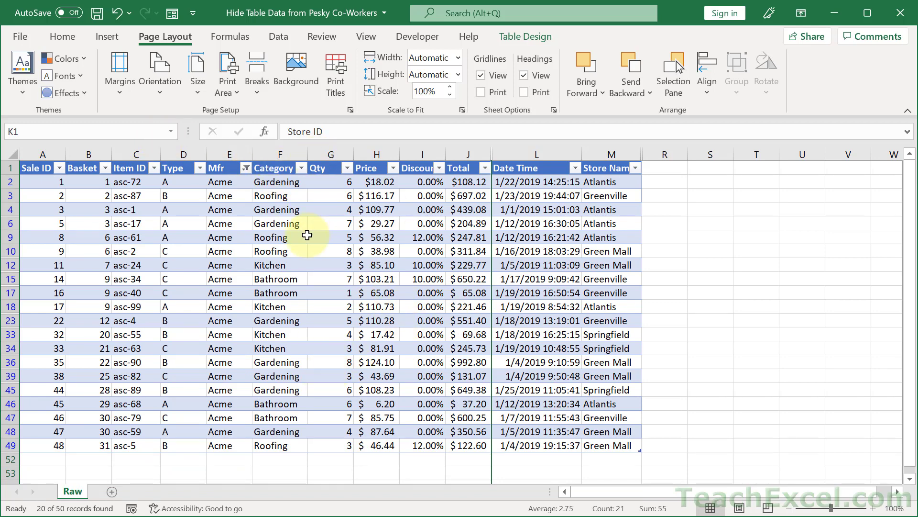
left_click(267, 232)
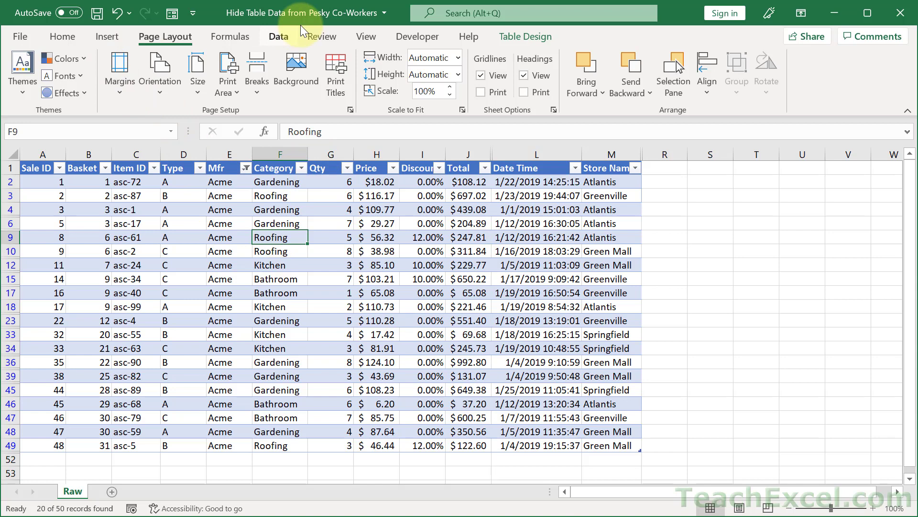
left_click(262, 39)
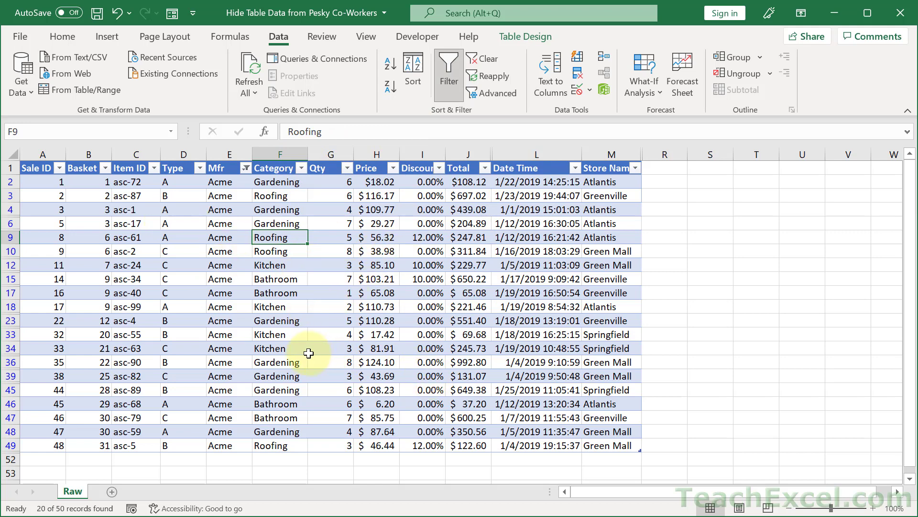
Try restricting the Category filter to Roofing only; the filter ends up unchanged.
left_click(98, 33)
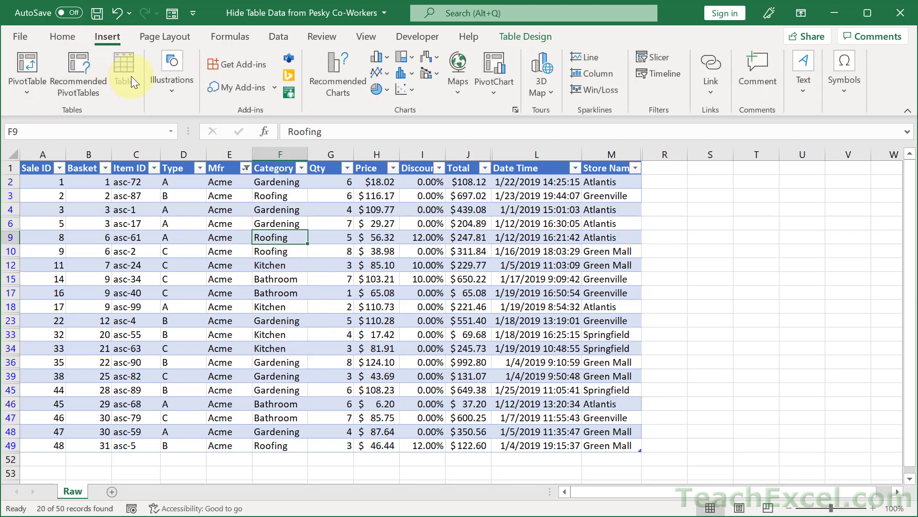
left_click(280, 226)
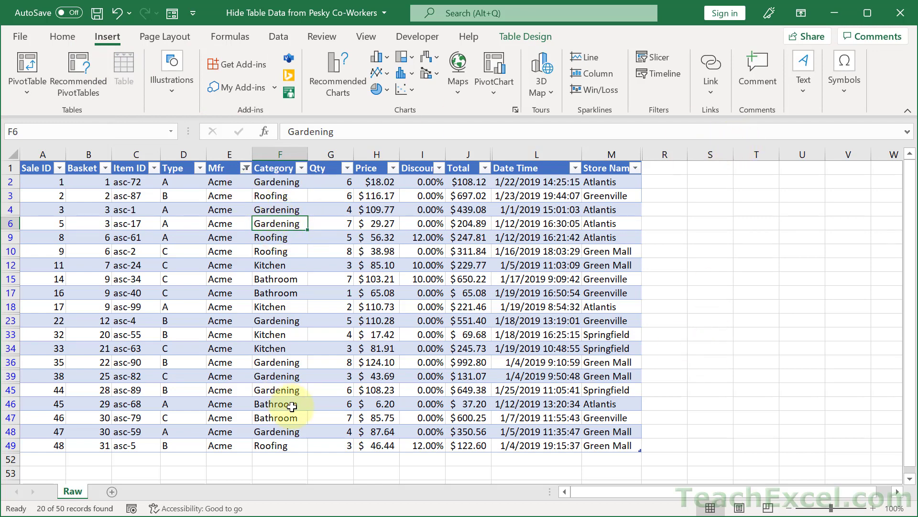
left_click(302, 168)
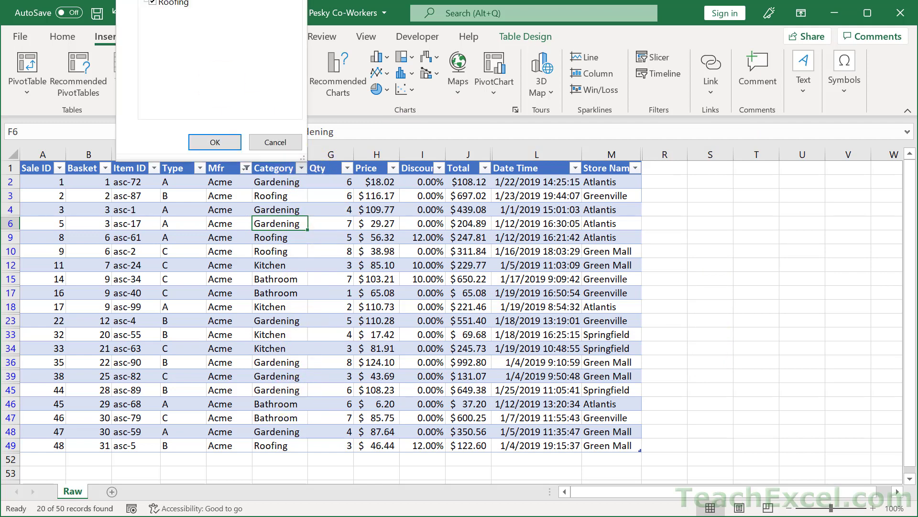
left_click(152, 2)
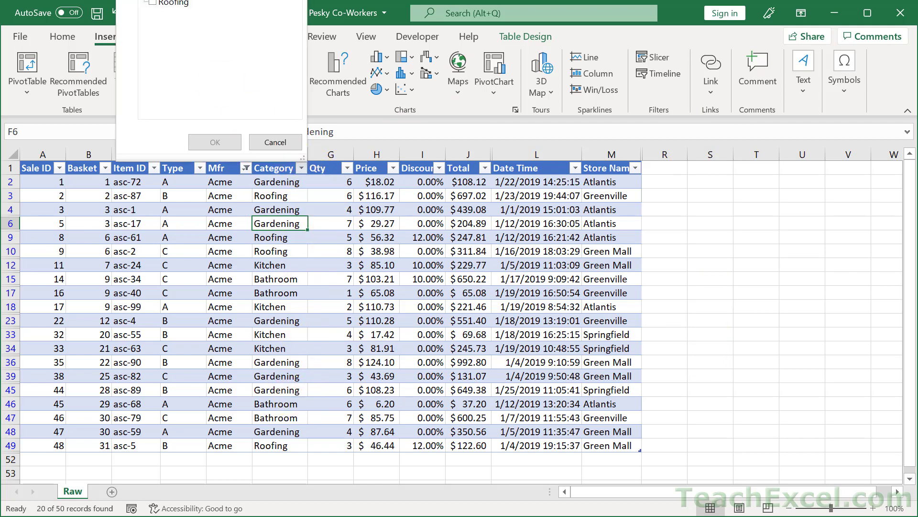
left_click(152, 3)
left_click(213, 143)
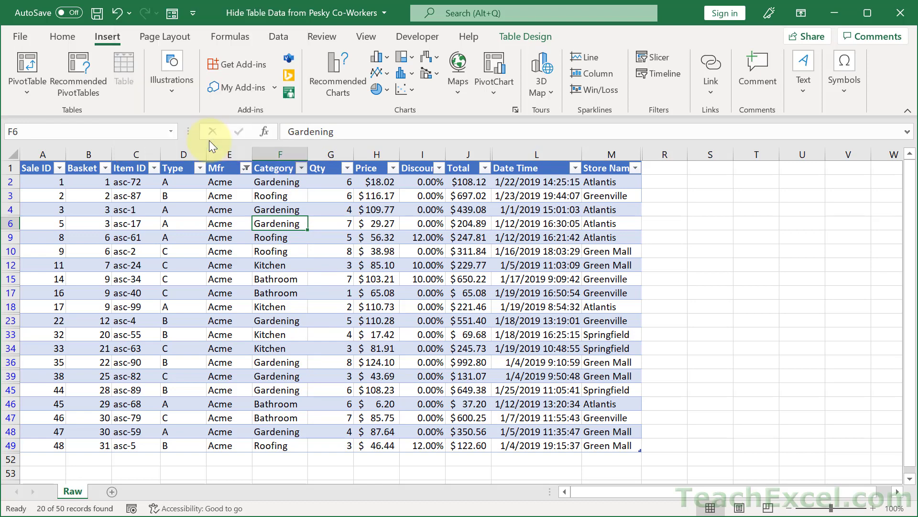
Clear all filters, then undo to restore the Acme Roofing filter showing four sales.
left_click(460, 294)
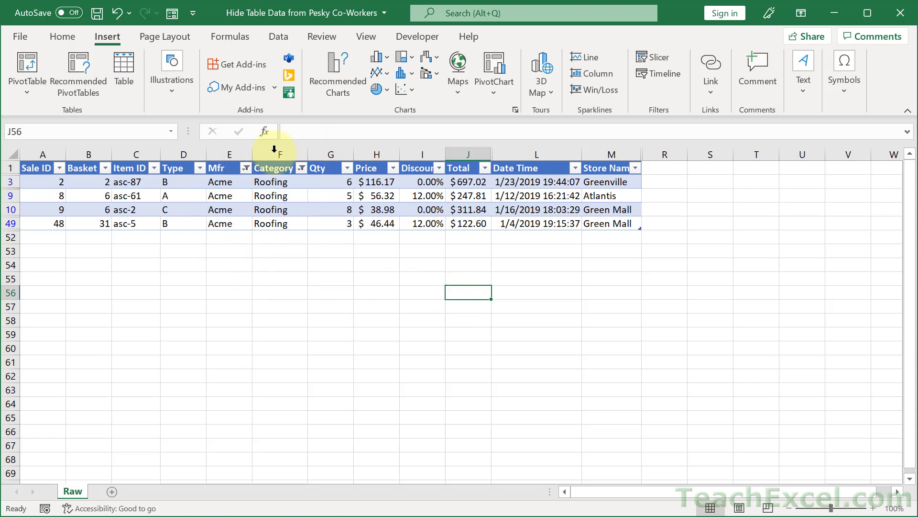
left_click(272, 196)
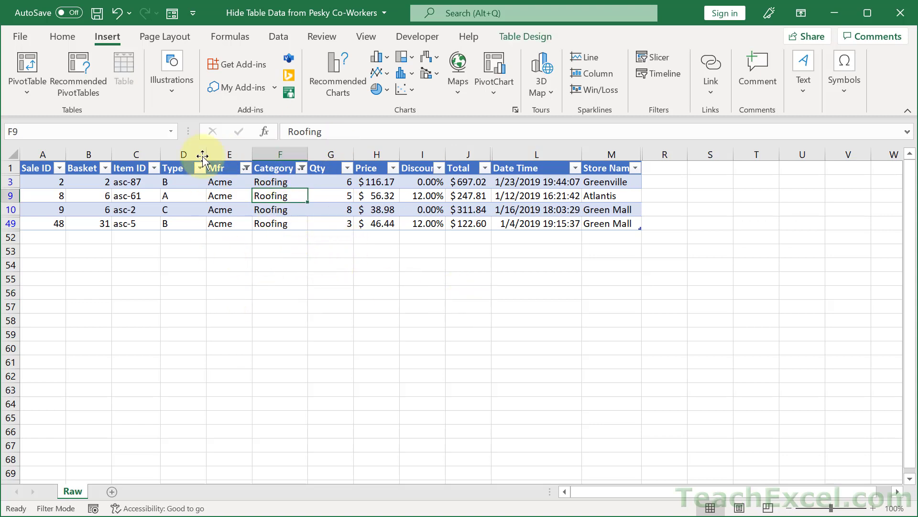
left_click(278, 37)
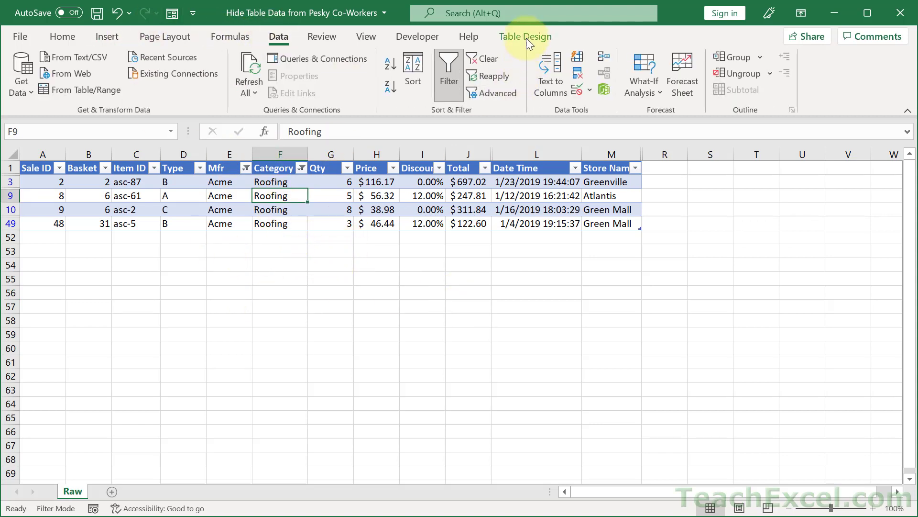
left_click(485, 57)
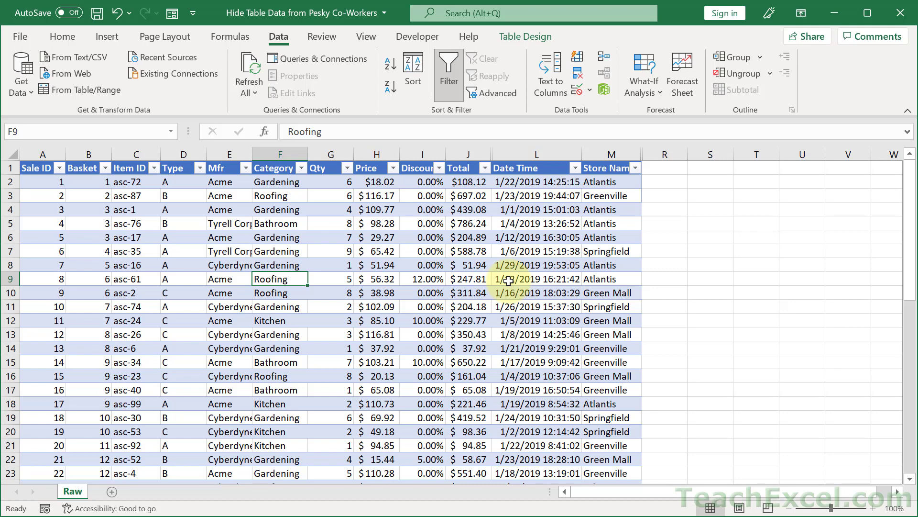
key("ctrl+z")
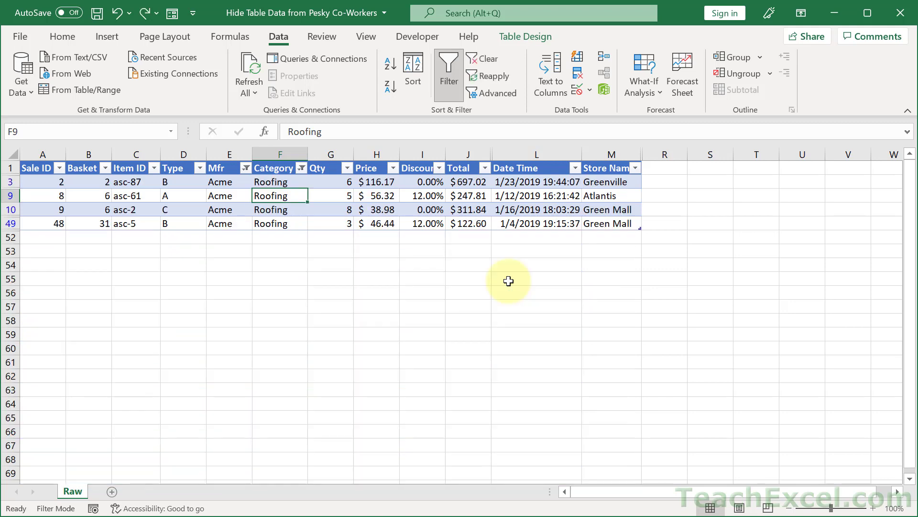
Lock the Raw sheet with a blank password and the default protection options.
left_click(336, 256)
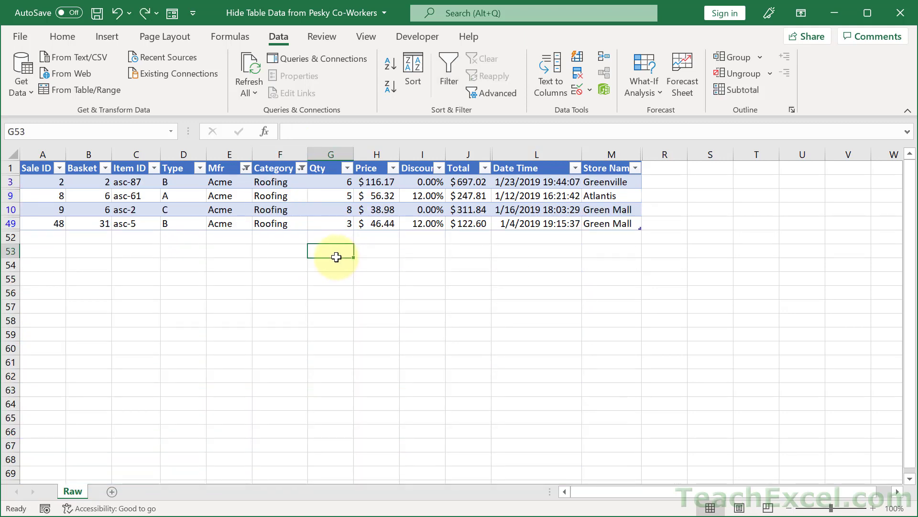
left_click(317, 35)
left_click(564, 79)
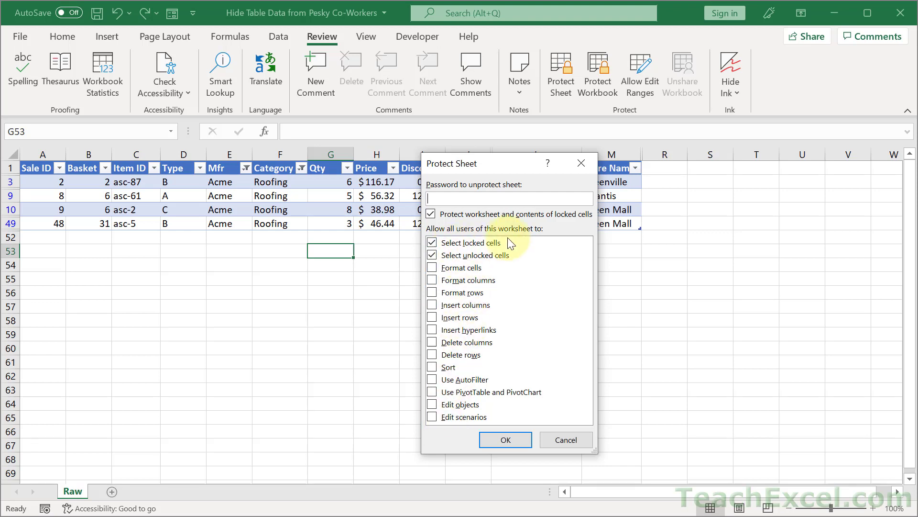
left_click(501, 441)
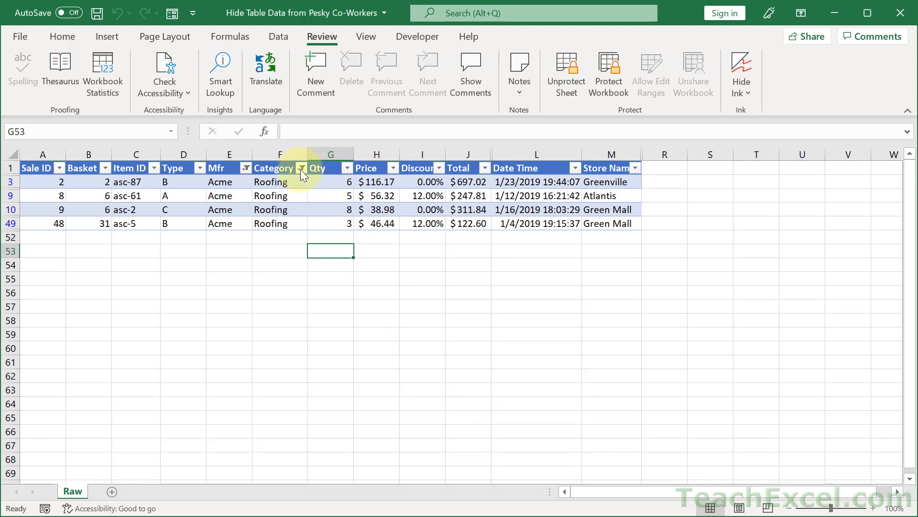
mouse_move(300, 168)
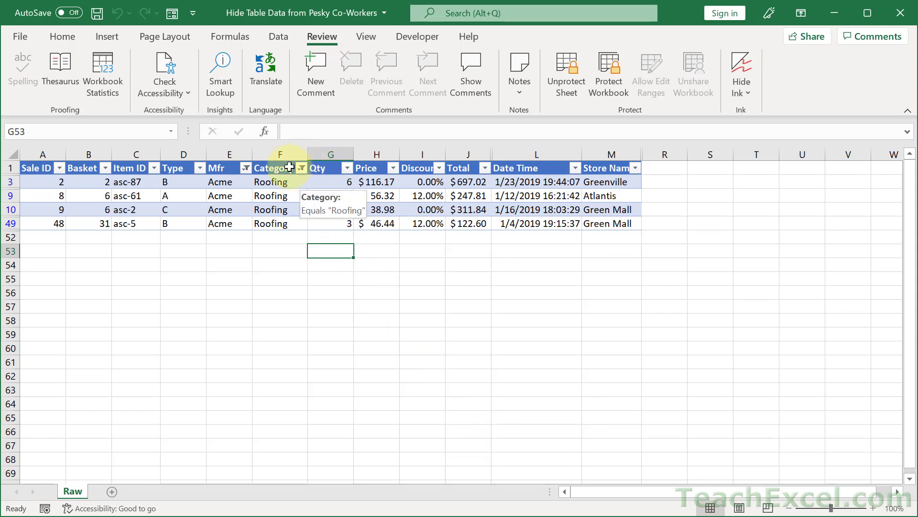
left_click(234, 168)
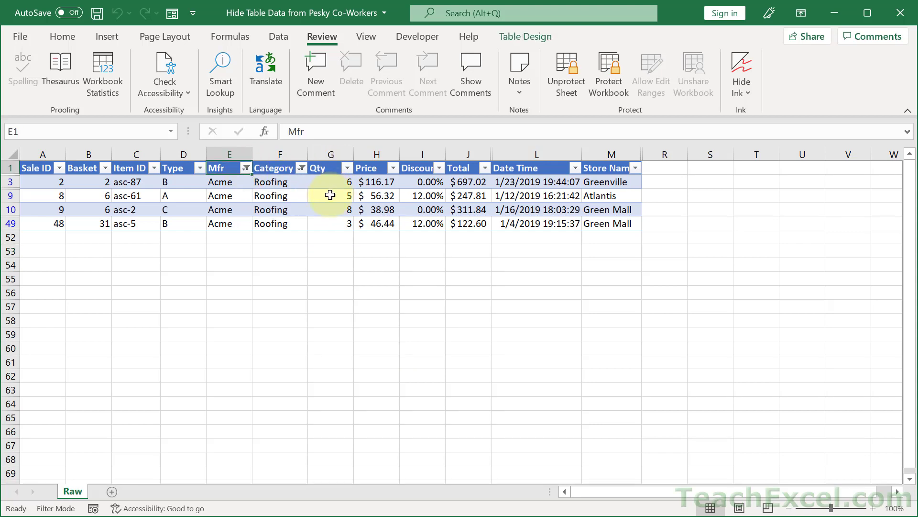
left_click(330, 195)
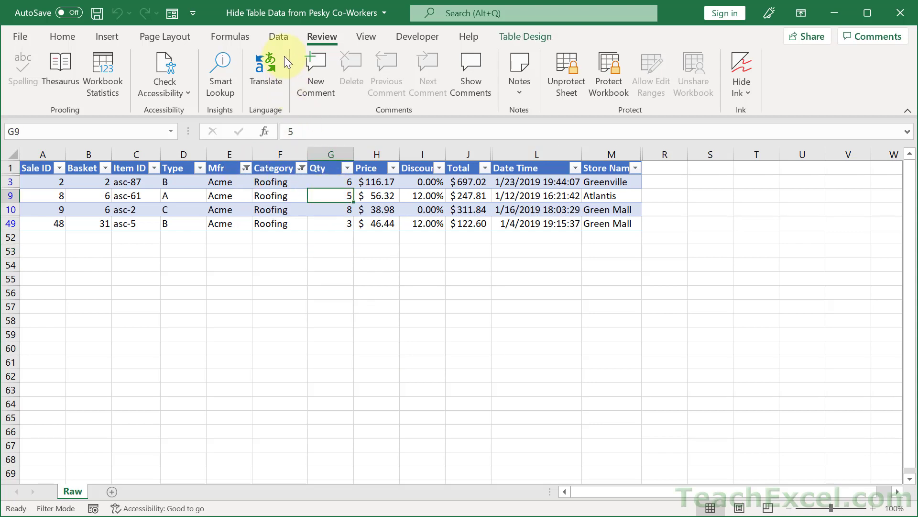
left_click(276, 36)
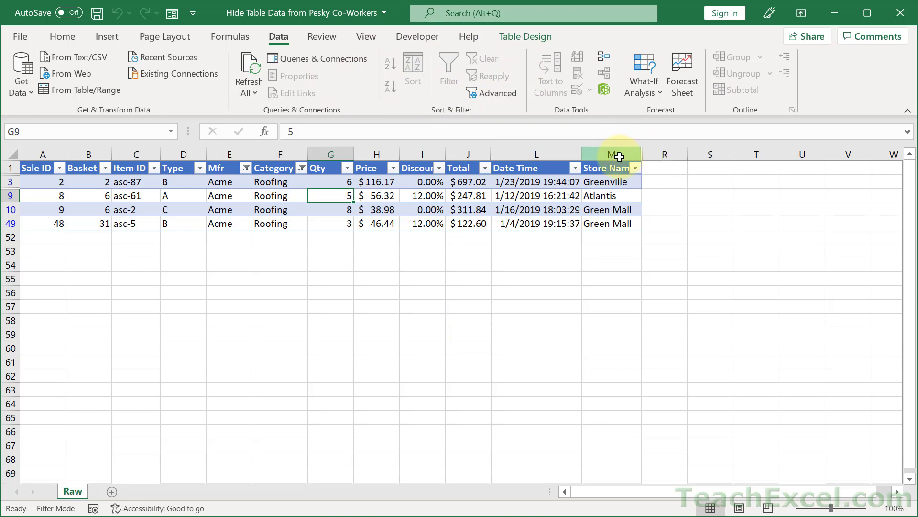
left_click_drag(612, 154, 664, 152)
right_click(664, 154)
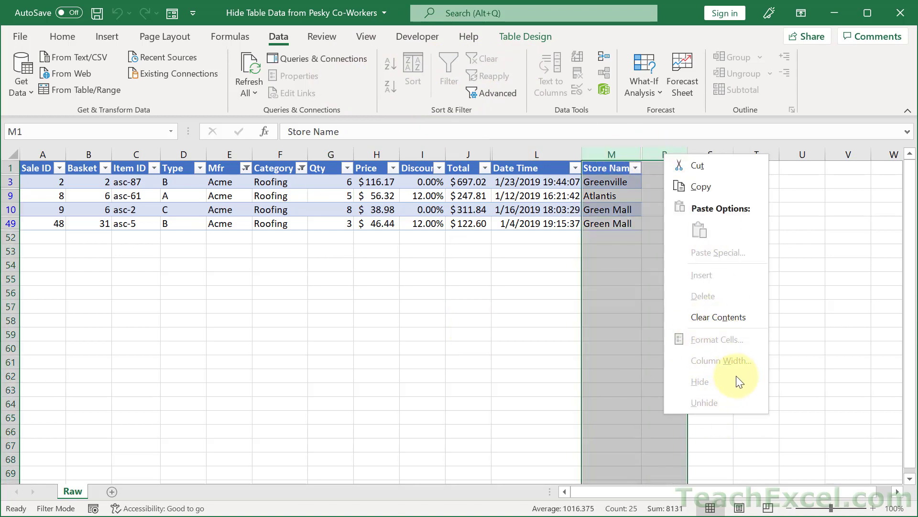
left_click(373, 319)
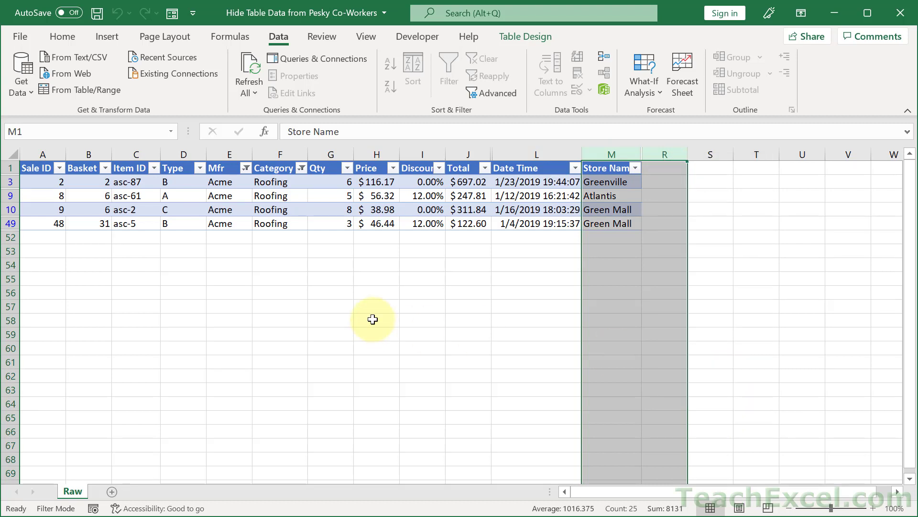
left_click(373, 319)
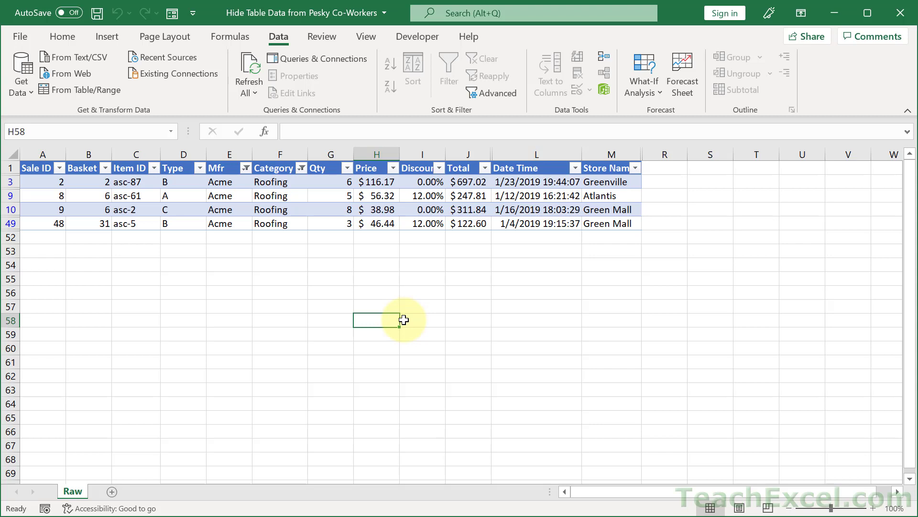
Unprotect the Raw sheet, then open and cancel the Category filter dropdown without changes.
left_click(322, 36)
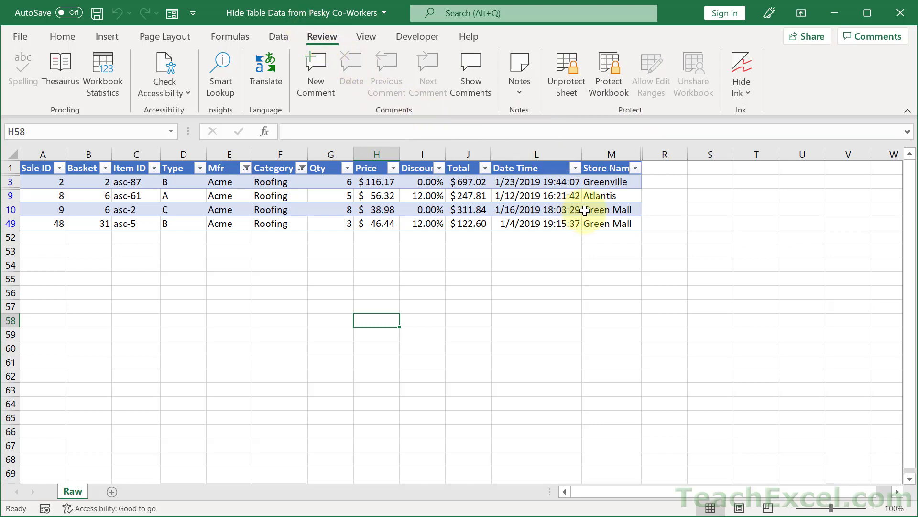
left_click(560, 90)
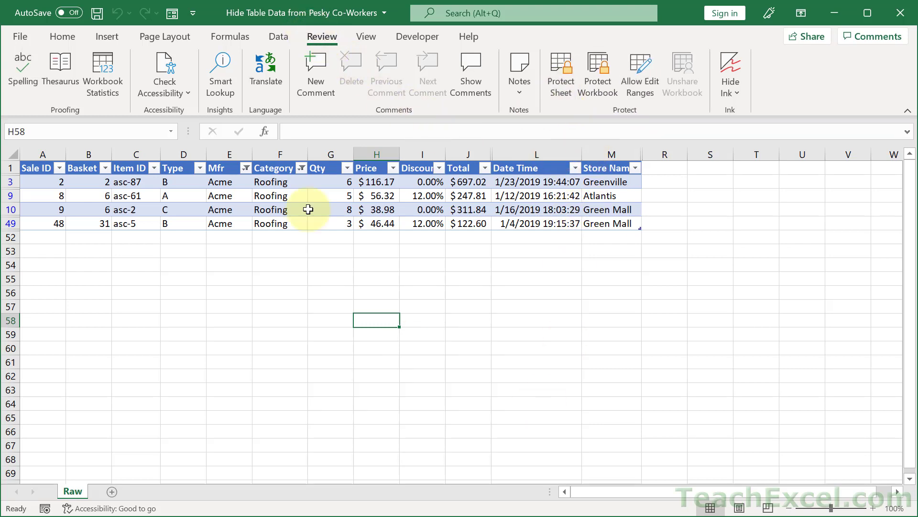
left_click(305, 176)
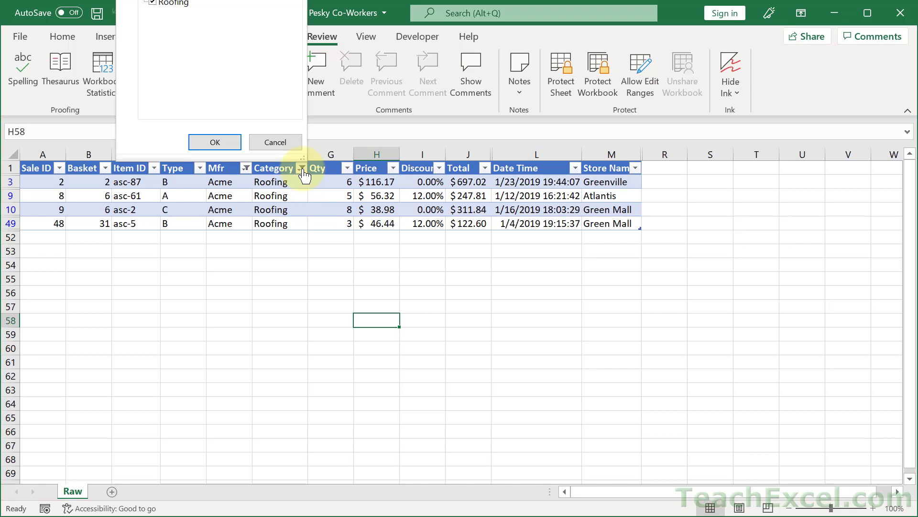
left_click(291, 142)
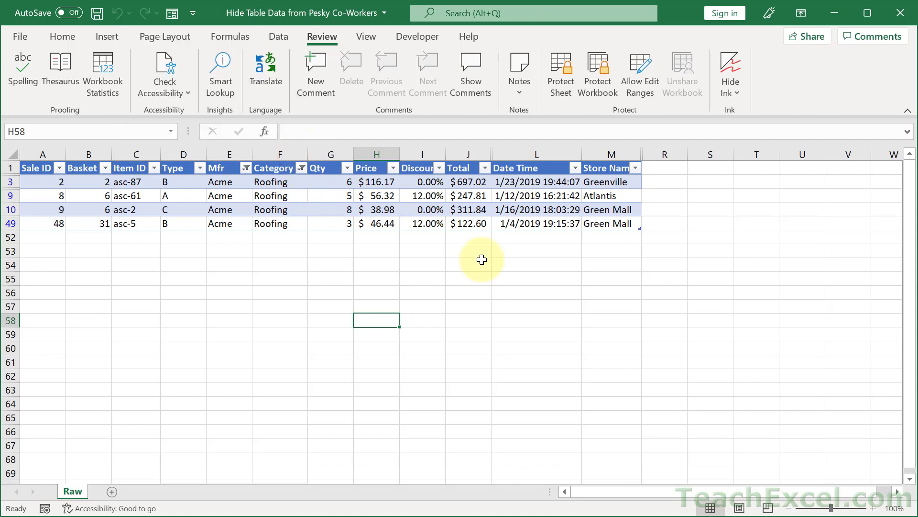
left_click(561, 92)
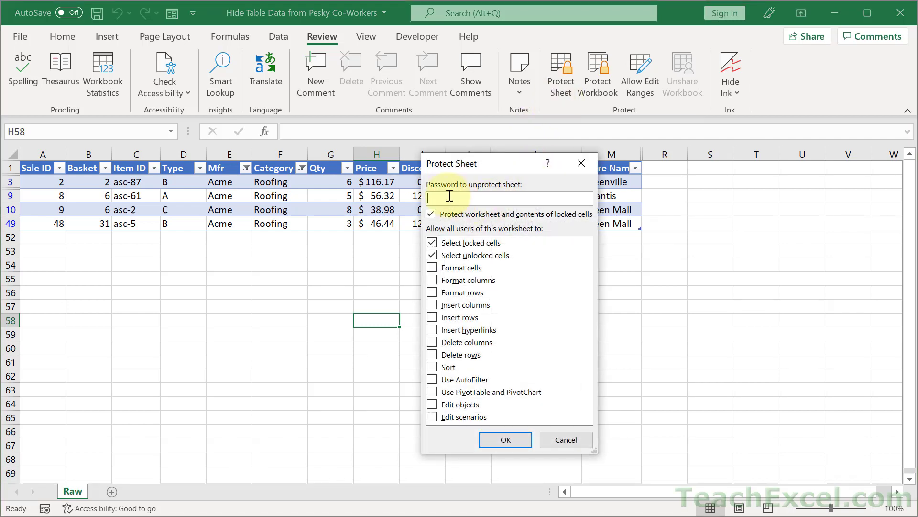
type("1234")
type("56")
left_click(515, 438)
type("123")
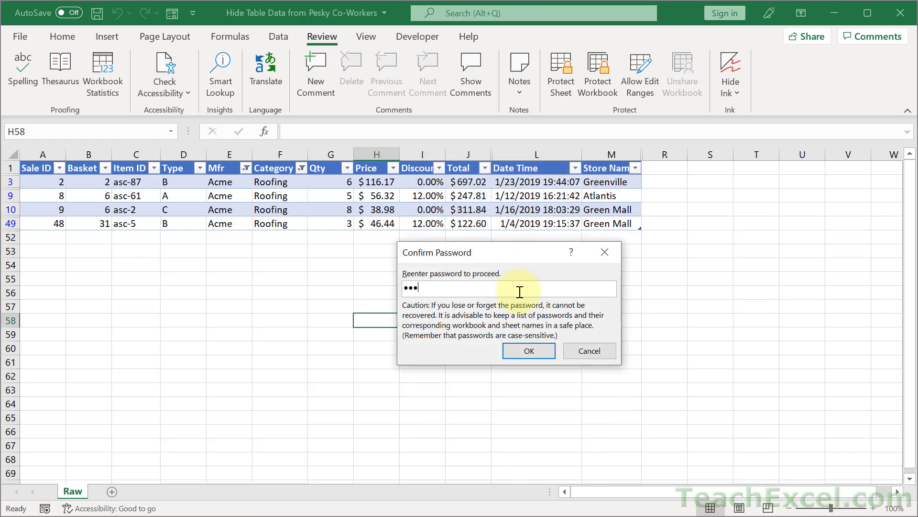
type("456")
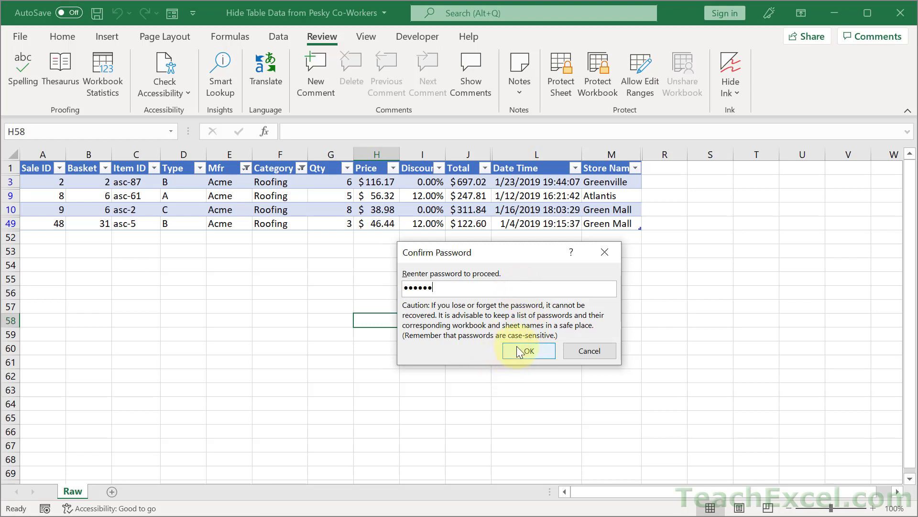
left_click(518, 347)
left_click(568, 85)
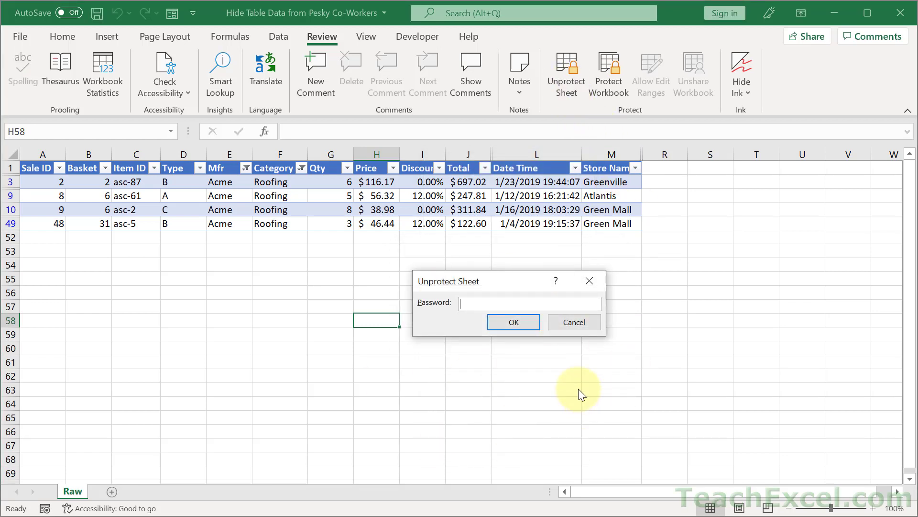
type("123456")
key("Return")
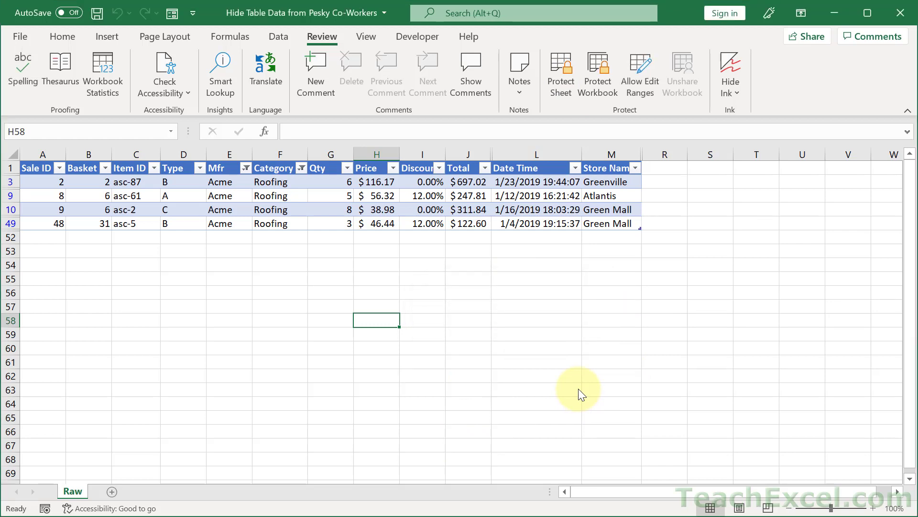
Protect the Raw sheet again with Use AutoFilter allowed.
left_click(427, 223)
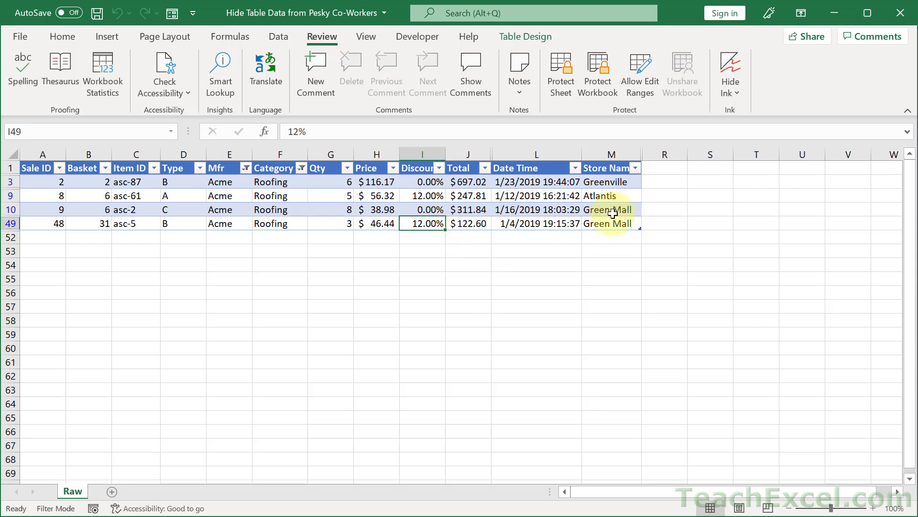
left_click(561, 76)
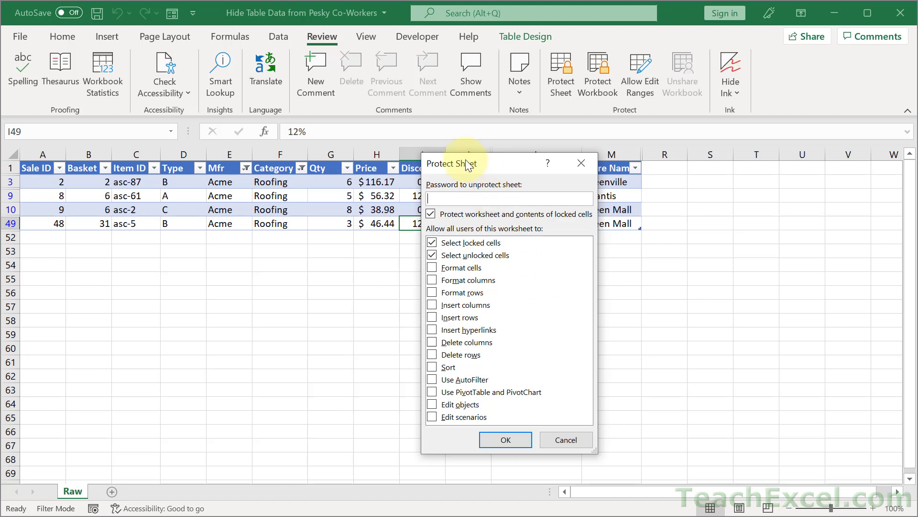
left_click(432, 381)
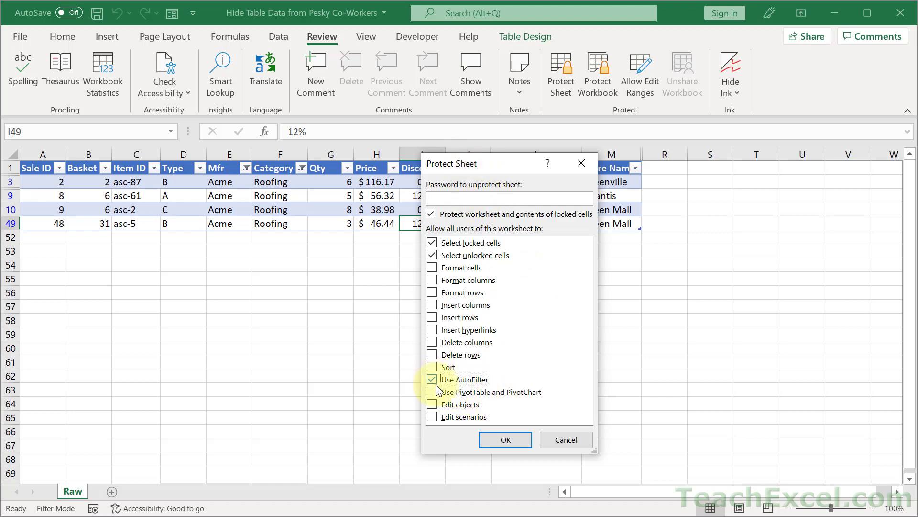
left_click(496, 437)
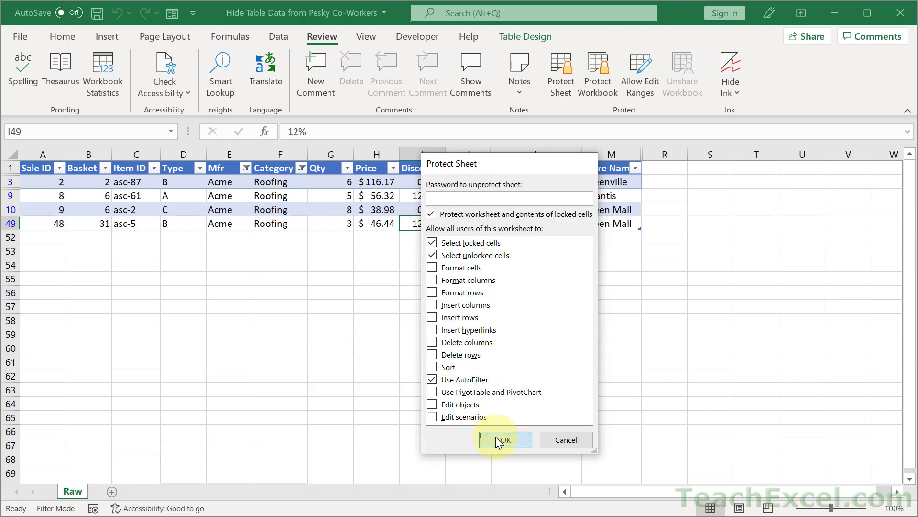
Clear the Category filter to Select All so all 20 Acme sales show.
left_click(301, 168)
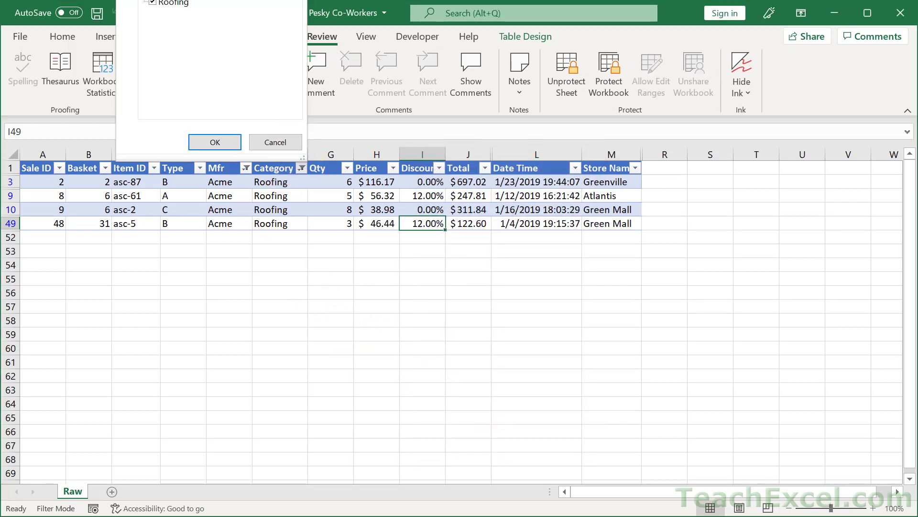
left_click(215, 142)
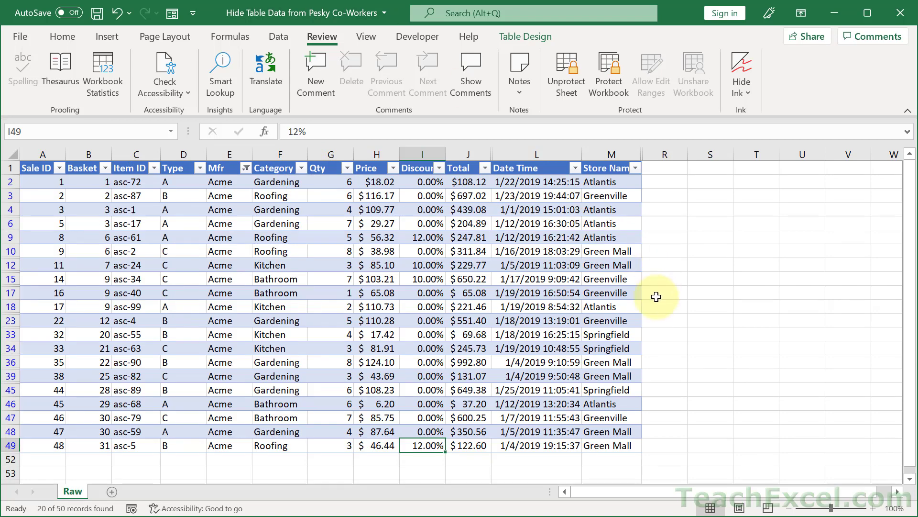
left_click(654, 293)
left_click(286, 266)
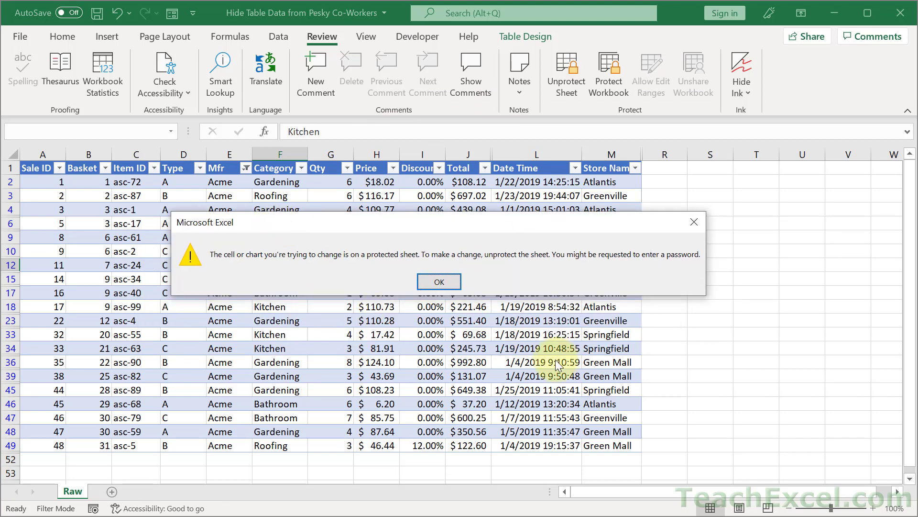
left_click(438, 282)
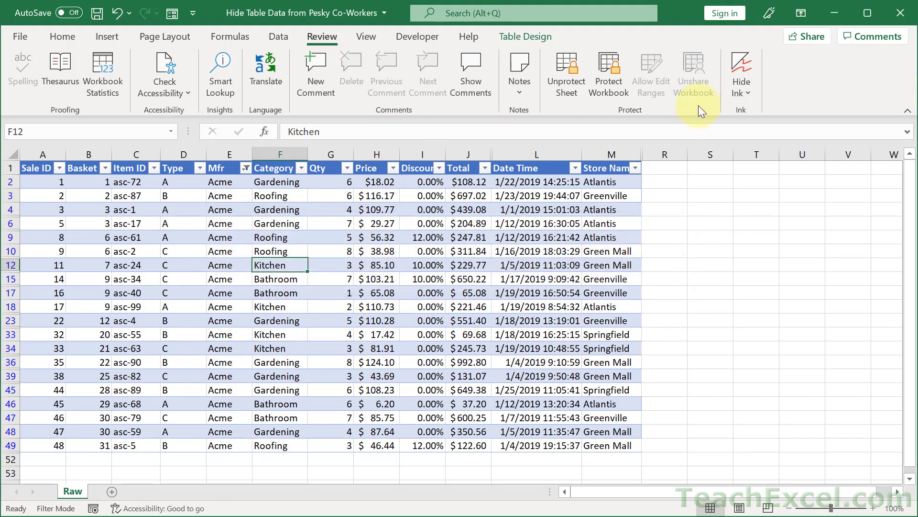
left_click_drag(622, 154, 648, 149)
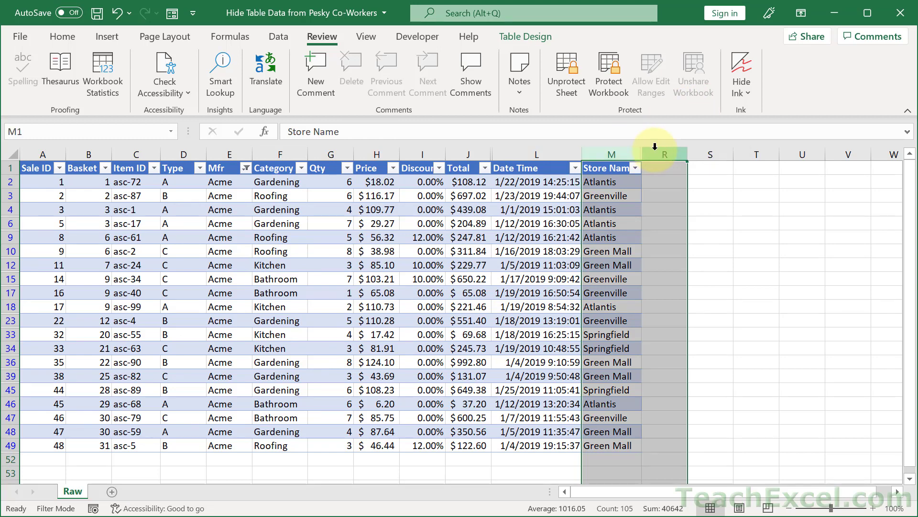
right_click(655, 152)
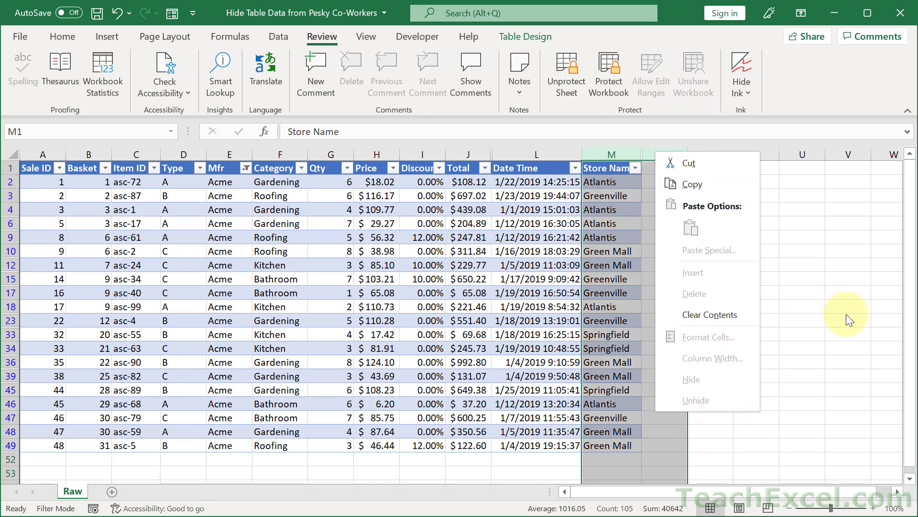
left_click(665, 265)
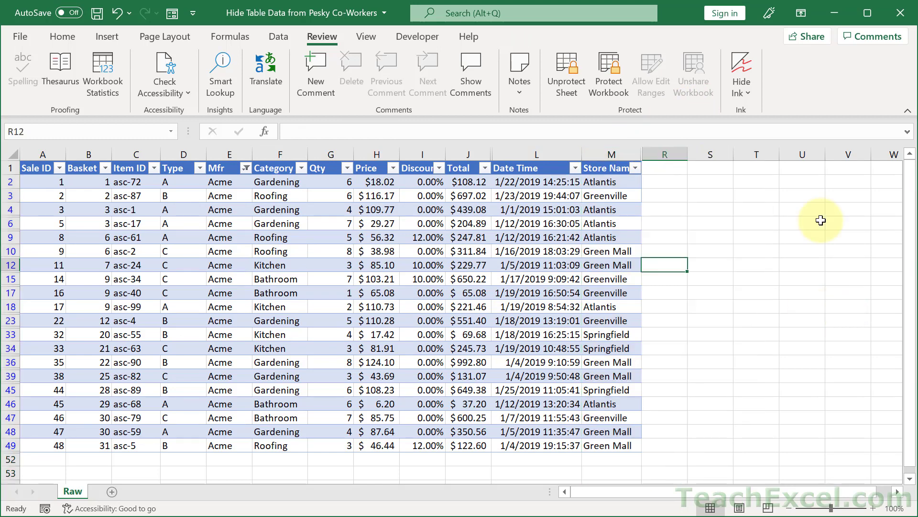